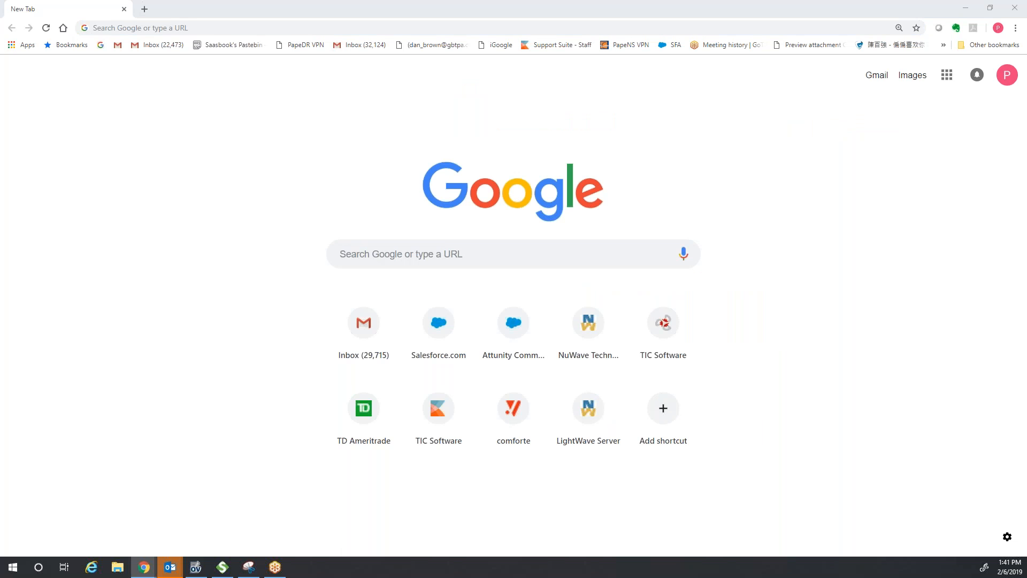
{"action": "left_click", "coordinate": [218, 31]}
{"action": "type", "text": "http://10.7.7.254:9912/console/#/signin"}
{"action": "left_click", "coordinate": [266, 46]}
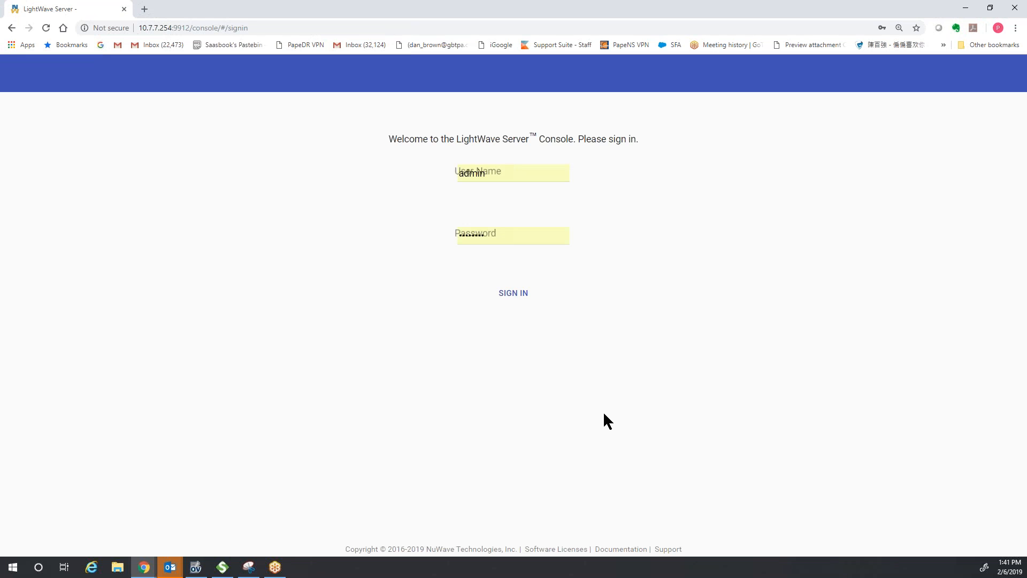
- Sign in with the prefilled administrator credentials to reach the console Dashboard
{"action": "left_click", "coordinate": [510, 298]}
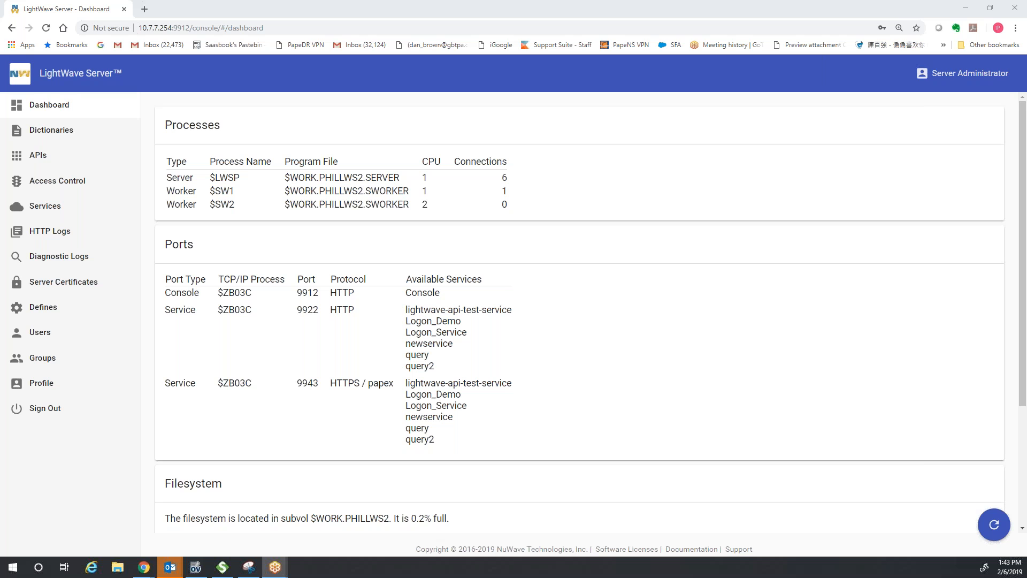
{"action": "key", "text": "alt+Tab"}
- Show the APIs page listing the server's seven API definitions, including Logon_Demo
{"action": "left_click", "coordinate": [34, 157]}
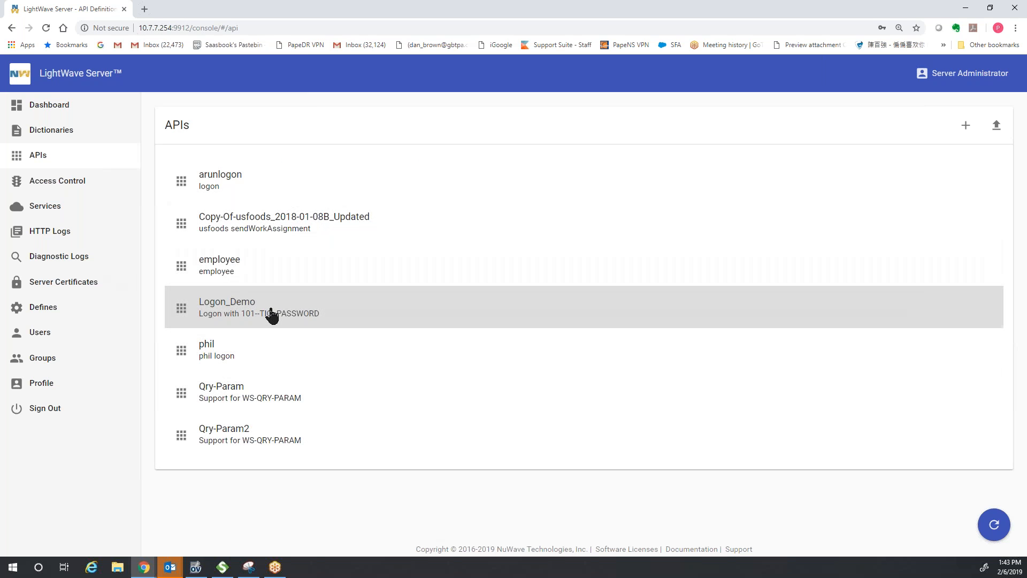
- Download Logon_Demo's swagger to the Desktop, renaming it with the suffix _testapi_swagger
{"action": "left_click", "coordinate": [272, 315]}
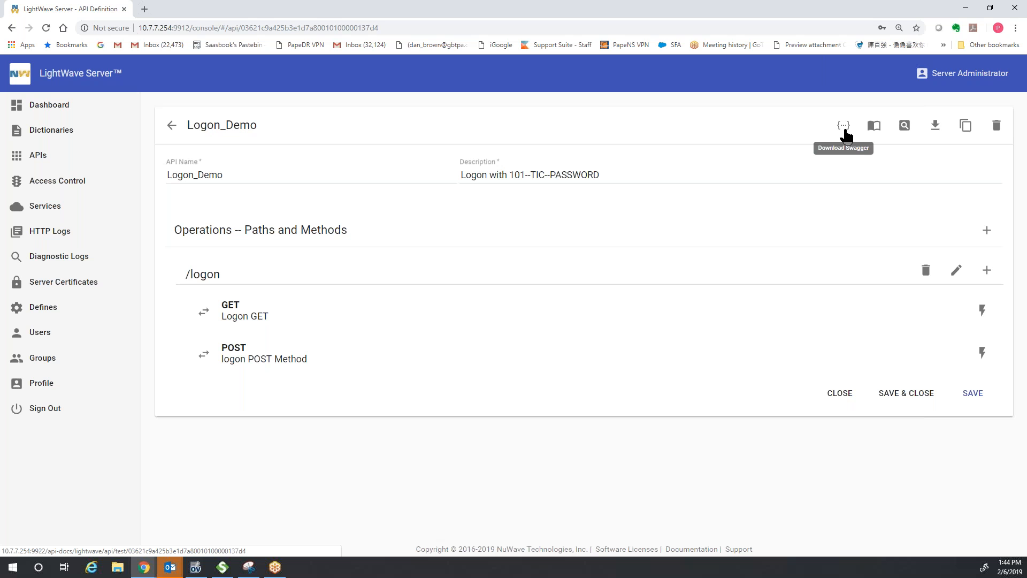
{"action": "left_click", "coordinate": [844, 130]}
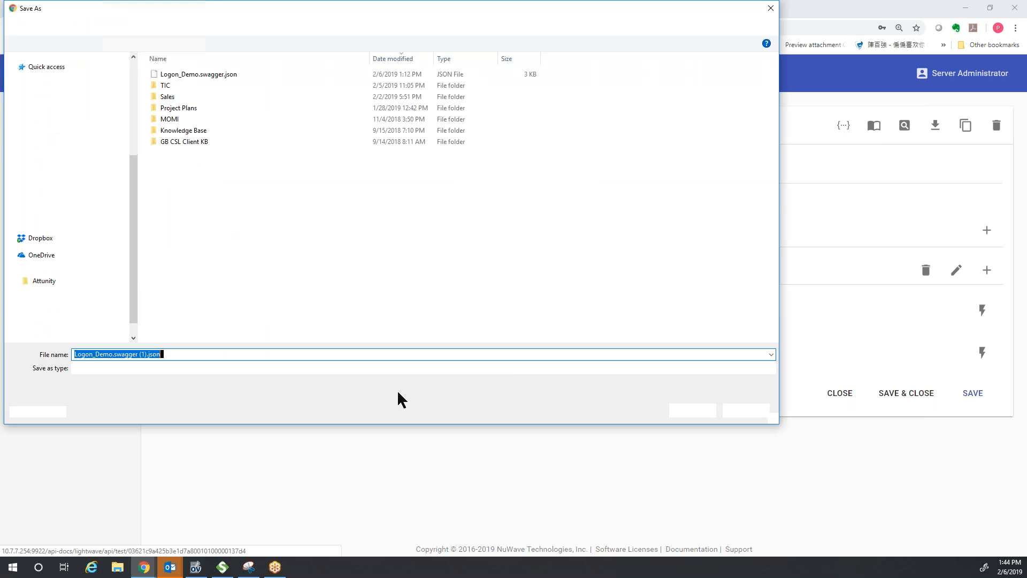
{"action": "left_click_drag", "start_coordinate": [171, 357], "coordinate": [115, 358]}
{"action": "type", "text": "_test"}
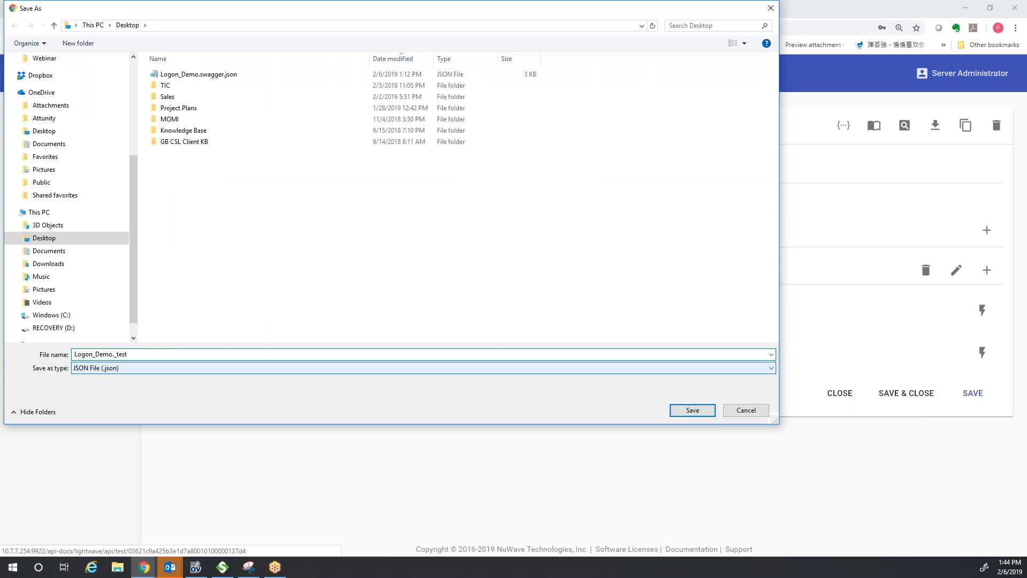
{"action": "type", "text": "api_swagger"}
{"action": "left_click", "coordinate": [692, 410]}
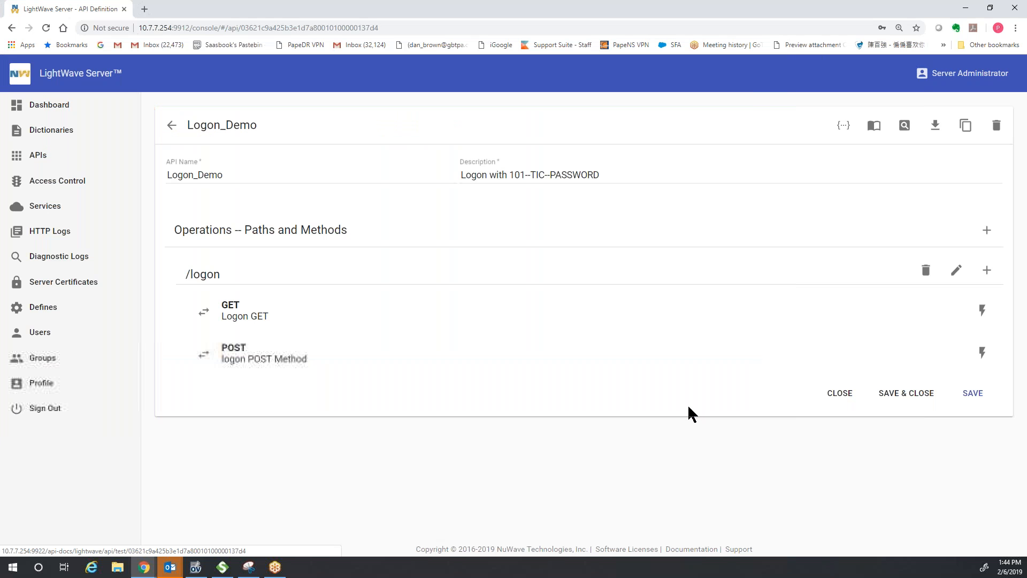
- Show Logon_Demo._testapi_swagger.json in its Desktop folder and open it in Notepad++
{"action": "left_click", "coordinate": [111, 544]}
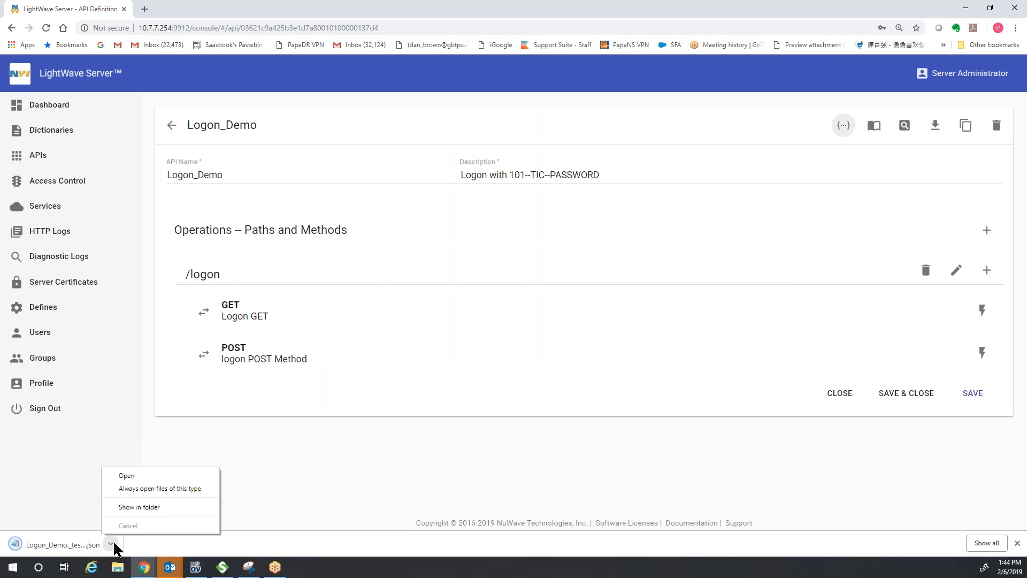
{"action": "left_click", "coordinate": [161, 512]}
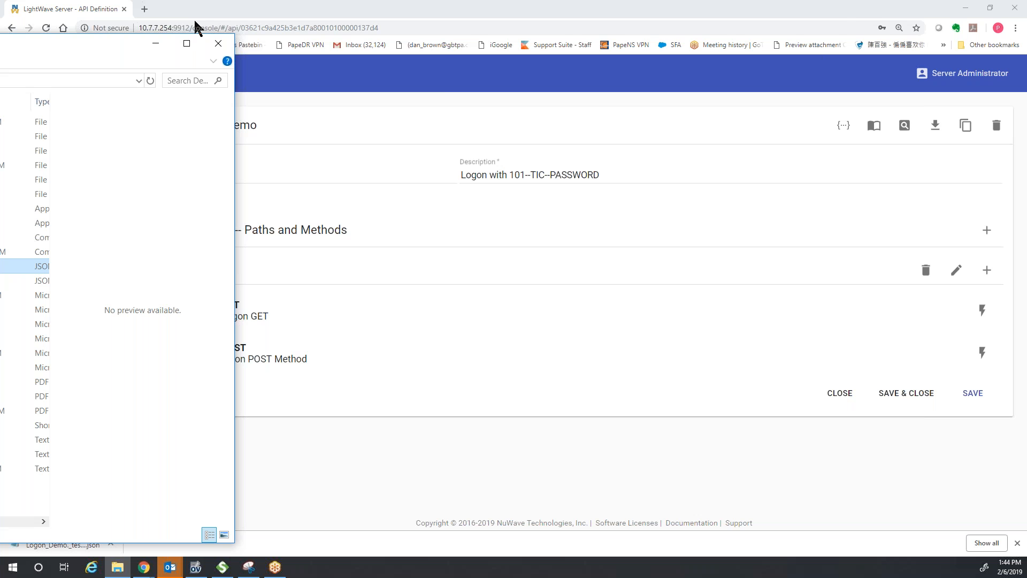
{"action": "left_click_drag", "start_coordinate": [196, 28], "coordinate": [298, 22]}
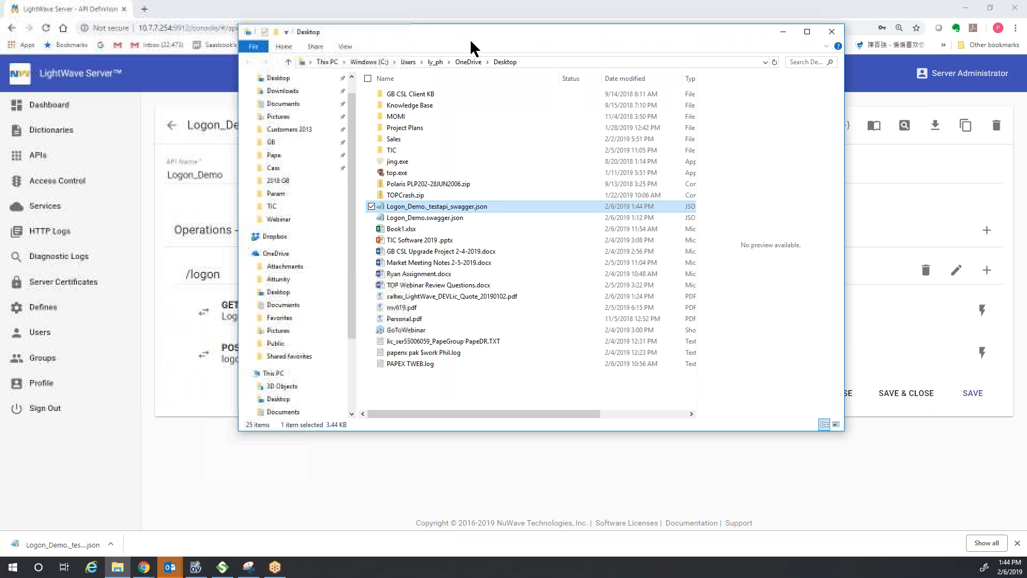
{"action": "right_click", "coordinate": [473, 208]}
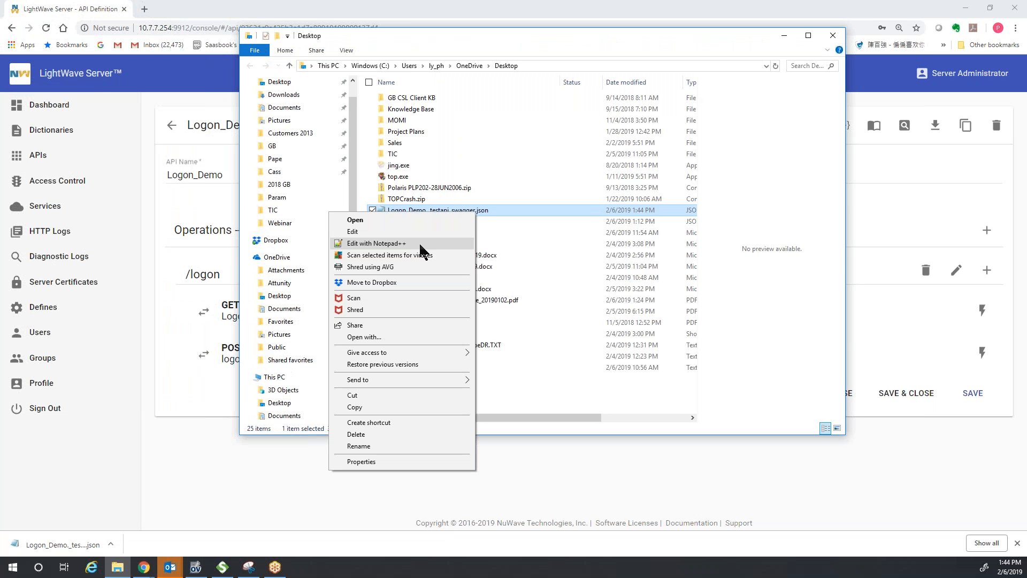
{"action": "left_click", "coordinate": [419, 243]}
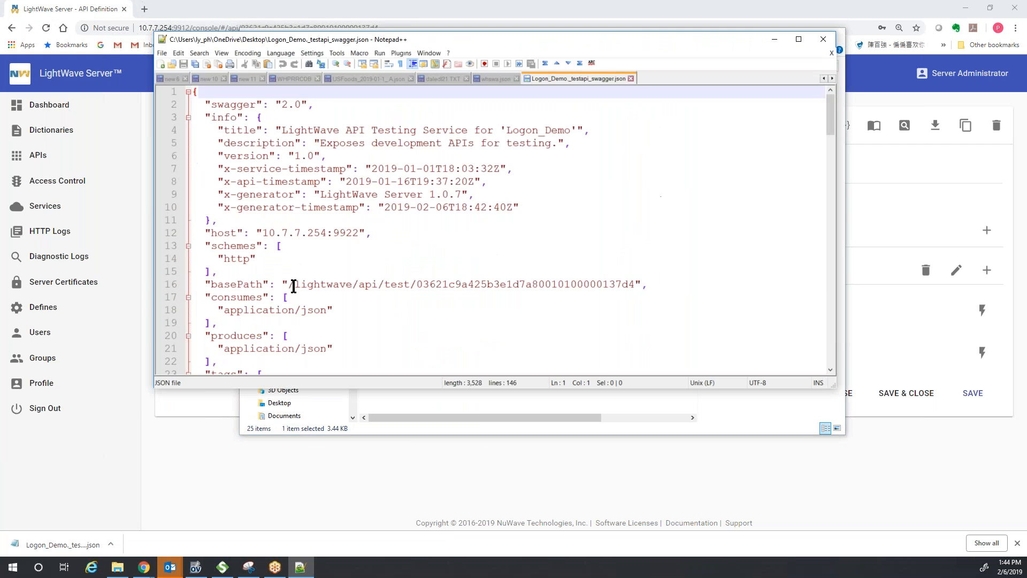
- Select the basePath value on line 16, then close the swagger file in Notepad++
{"action": "left_click_drag", "start_coordinate": [644, 284], "coordinate": [289, 286]}
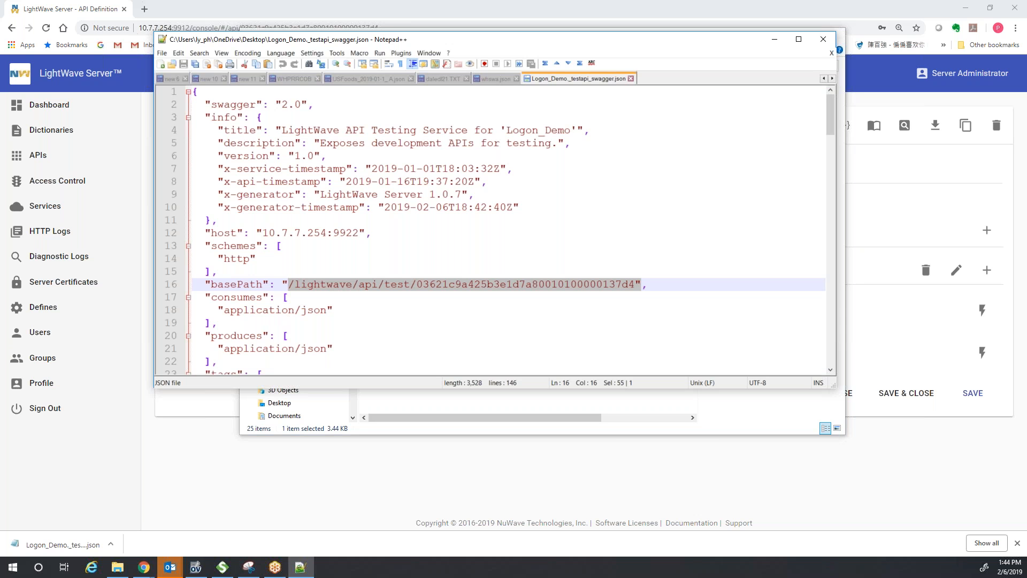
{"action": "key", "text": "alt+Tab"}
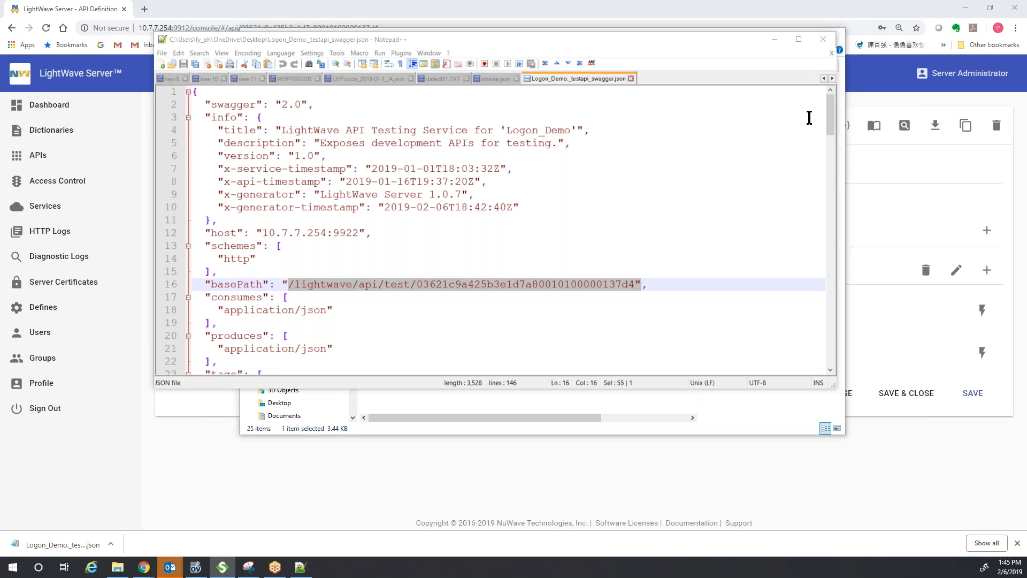
{"action": "left_click", "coordinate": [824, 41]}
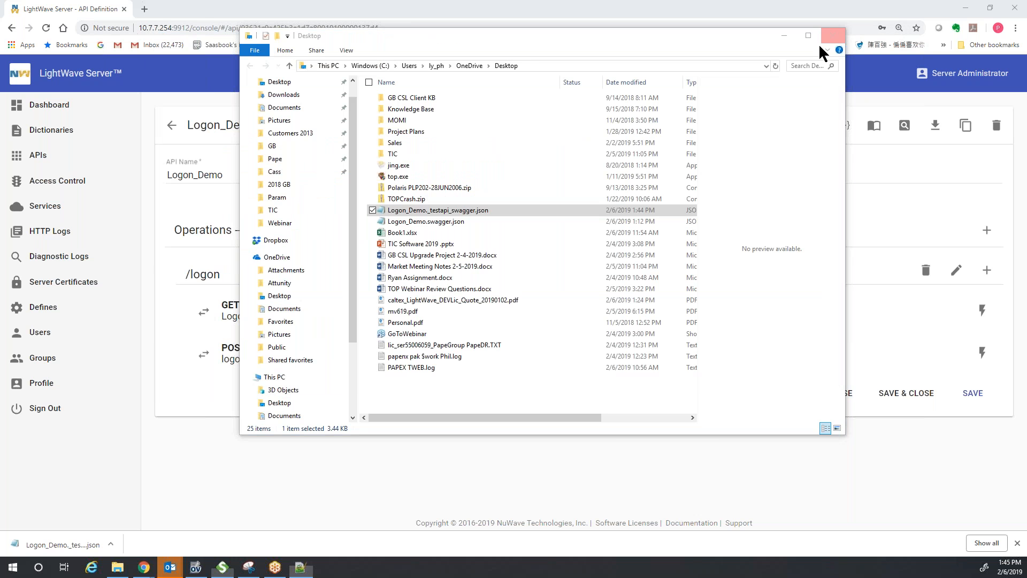
- Close the Desktop folder, browse the Services list, then view Logon_Demo's GET /logon method
{"action": "left_click", "coordinate": [833, 35]}
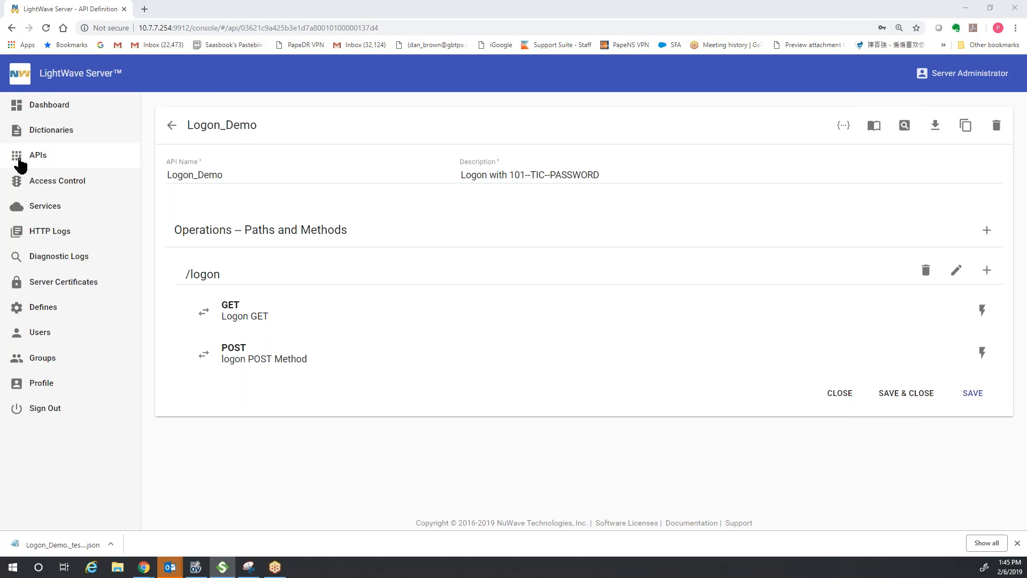
{"action": "left_click", "coordinate": [52, 209]}
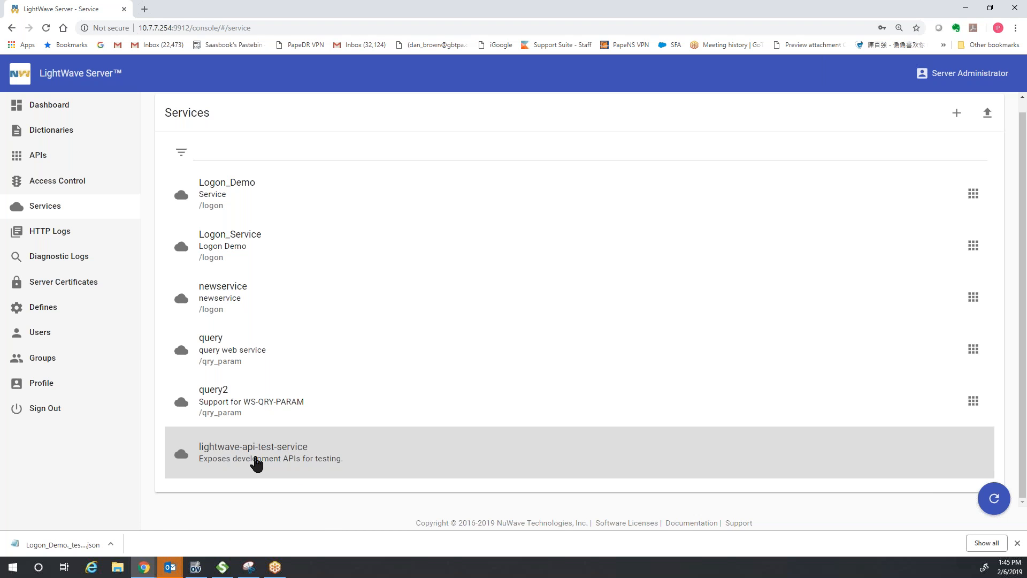
{"action": "left_click", "coordinate": [48, 160]}
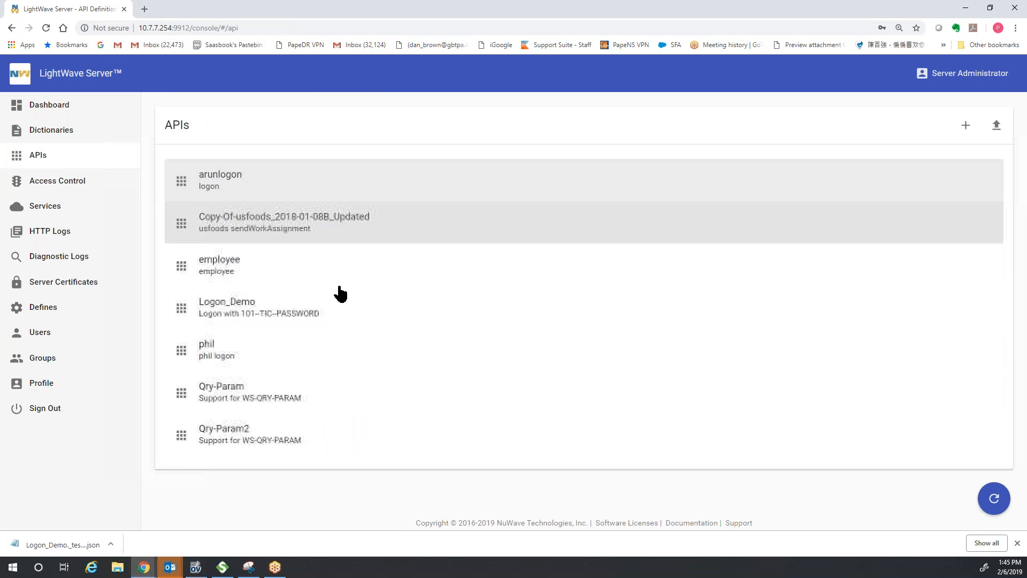
{"action": "left_click", "coordinate": [335, 313]}
{"action": "left_click", "coordinate": [982, 318]}
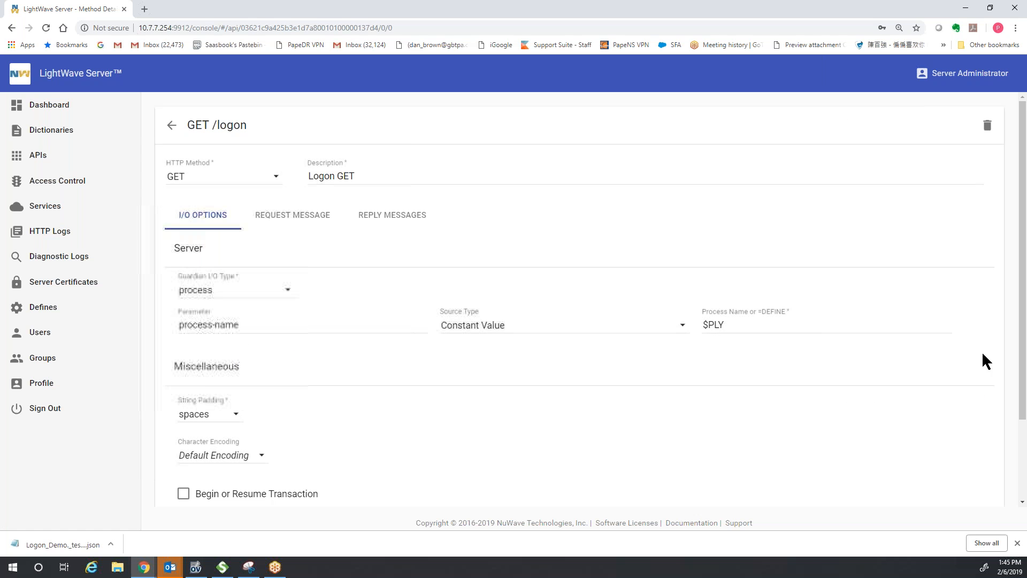
- Open and close the test panel for Logon_Demo's POST /logon, then bring SoapUI forward
{"action": "left_click", "coordinate": [171, 125]}
{"action": "left_click", "coordinate": [982, 354]}
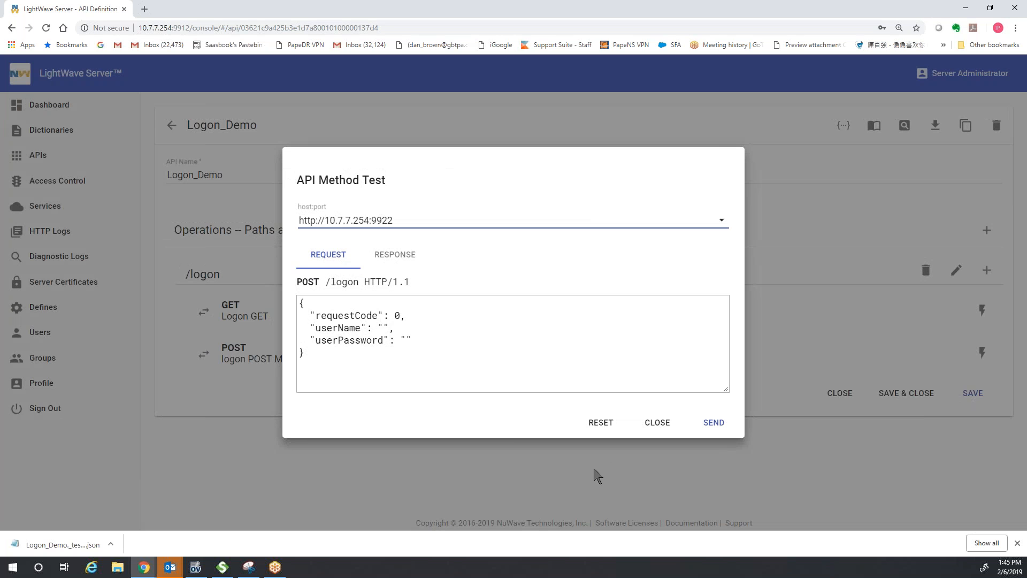
{"action": "left_click", "coordinate": [663, 422]}
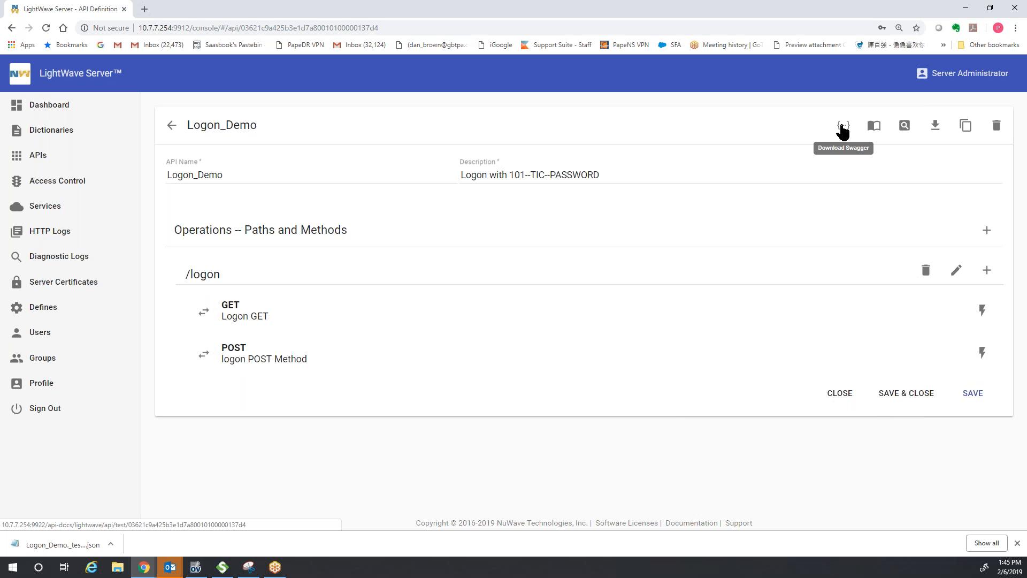
{"action": "left_click", "coordinate": [222, 567]}
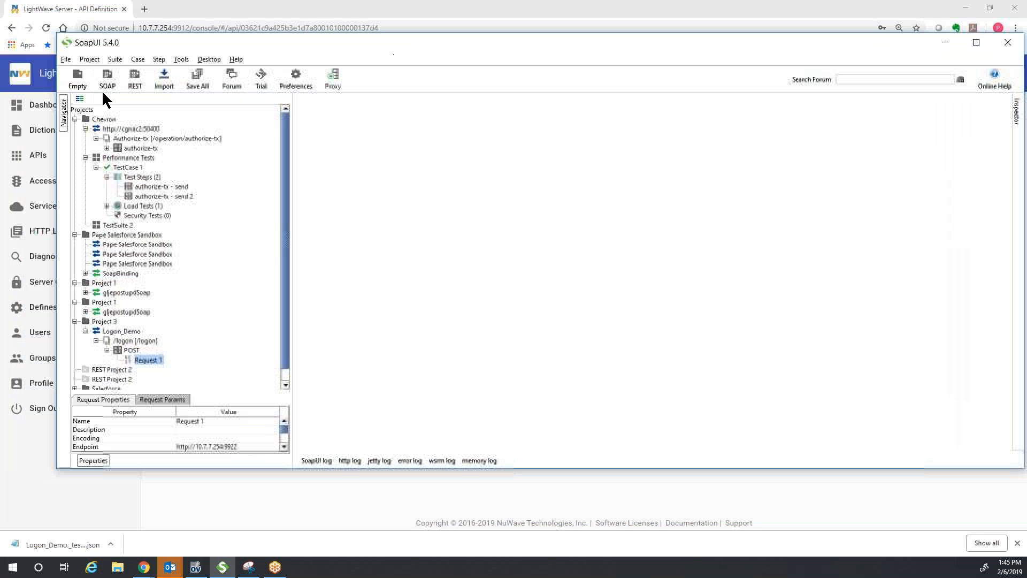
- Create a new empty SoapUI project, Project 4
{"action": "left_click", "coordinate": [66, 60]}
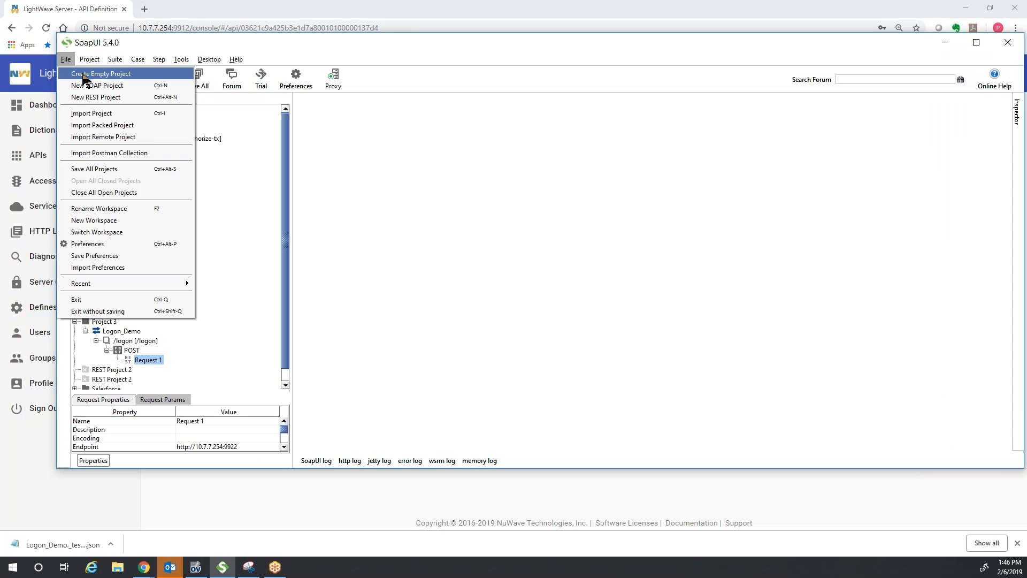
{"action": "left_click", "coordinate": [85, 73]}
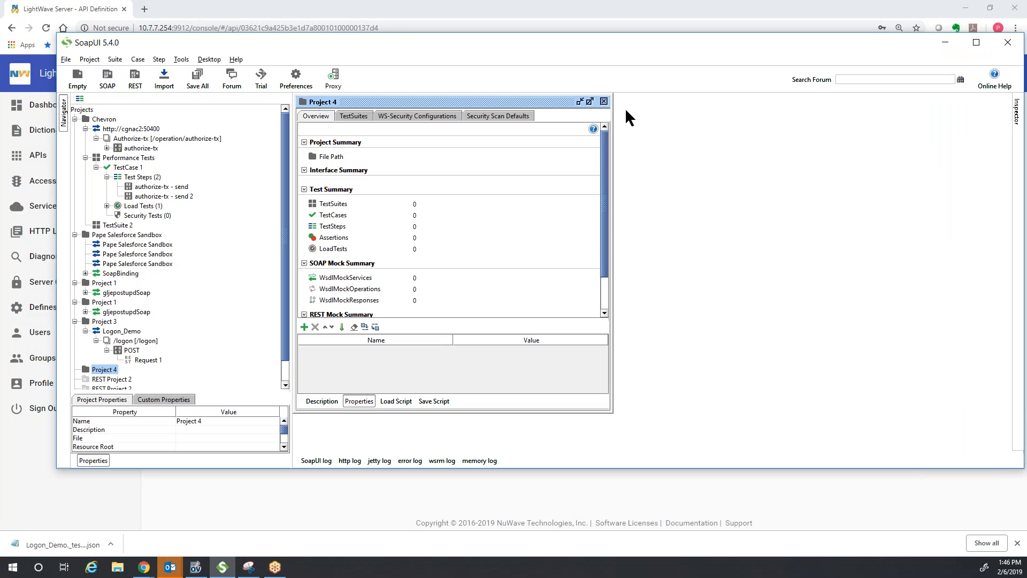
{"action": "left_click", "coordinate": [606, 102]}
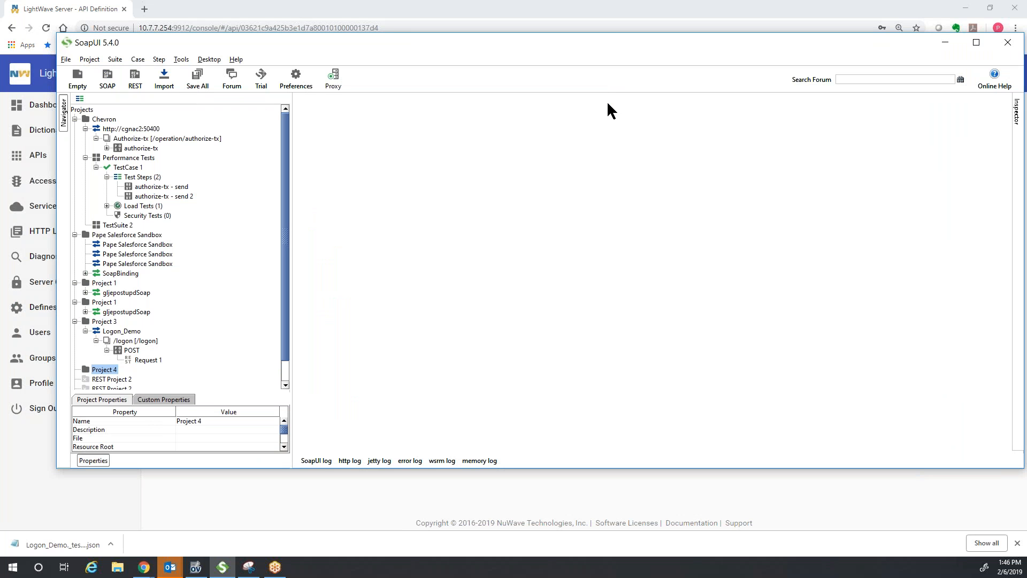
- Start a swagger import into Project 4 from its context menu
{"action": "left_click", "coordinate": [114, 369]}
{"action": "right_click", "coordinate": [111, 370]}
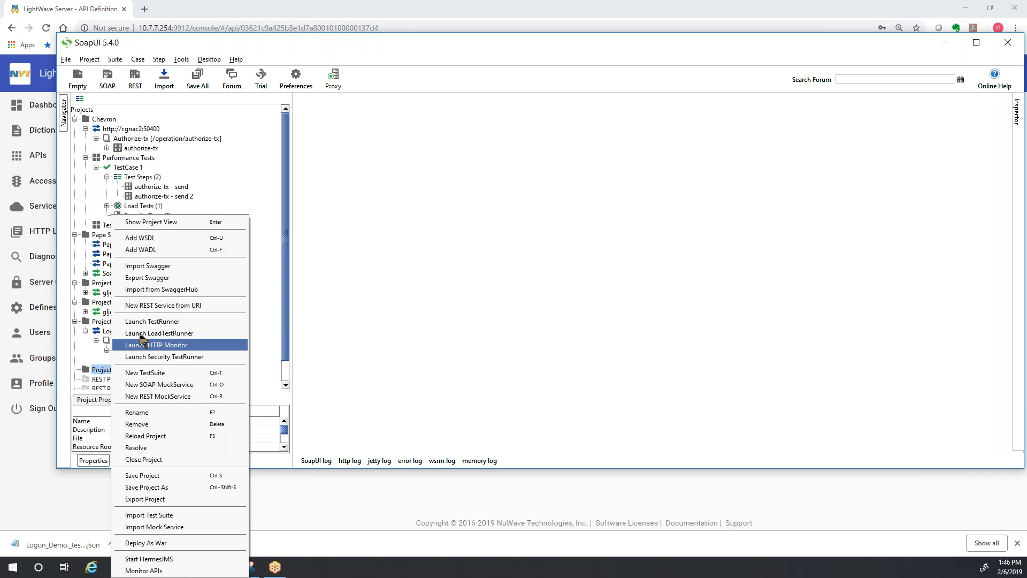
{"action": "left_click", "coordinate": [168, 266]}
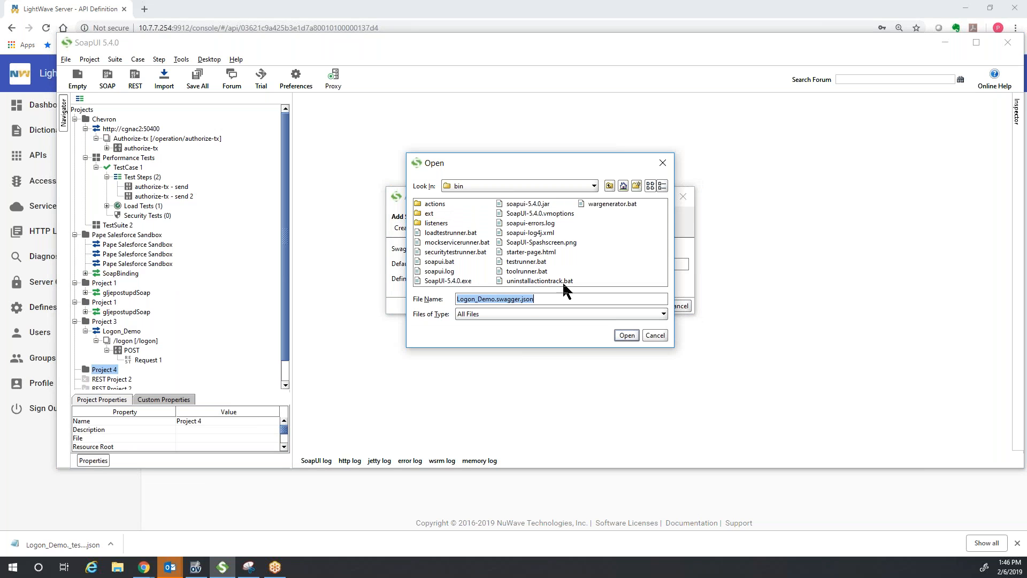
- Import Logon_Demo._testapi_swagger.json from the Desktop into Project 4
{"action": "left_click", "coordinate": [594, 186]}
{"action": "scroll", "coordinate": [592, 219], "scroll_direction": "up", "scroll_amount": 3}
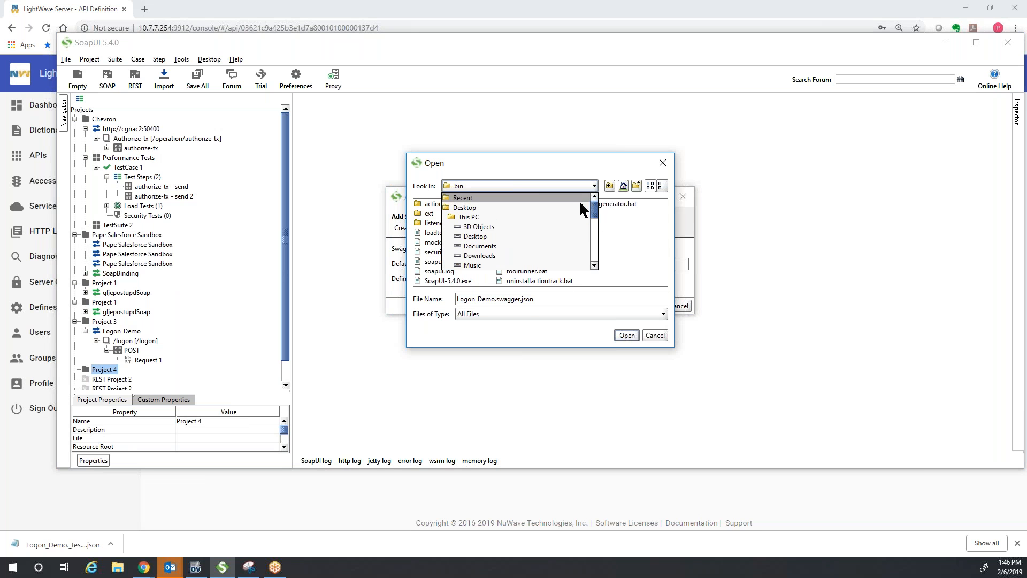
{"action": "left_click", "coordinate": [546, 207]}
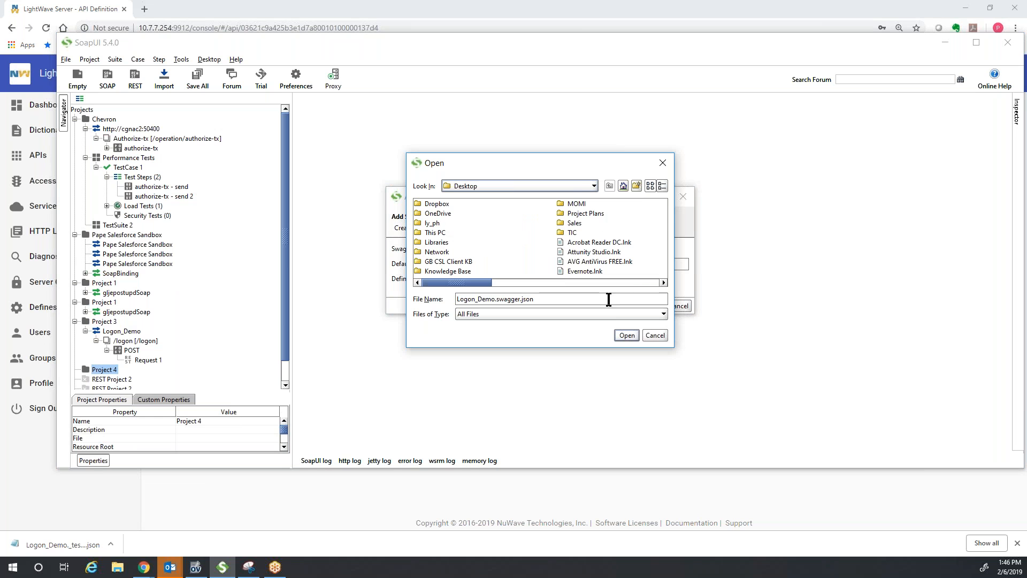
{"action": "left_click", "coordinate": [663, 283]}
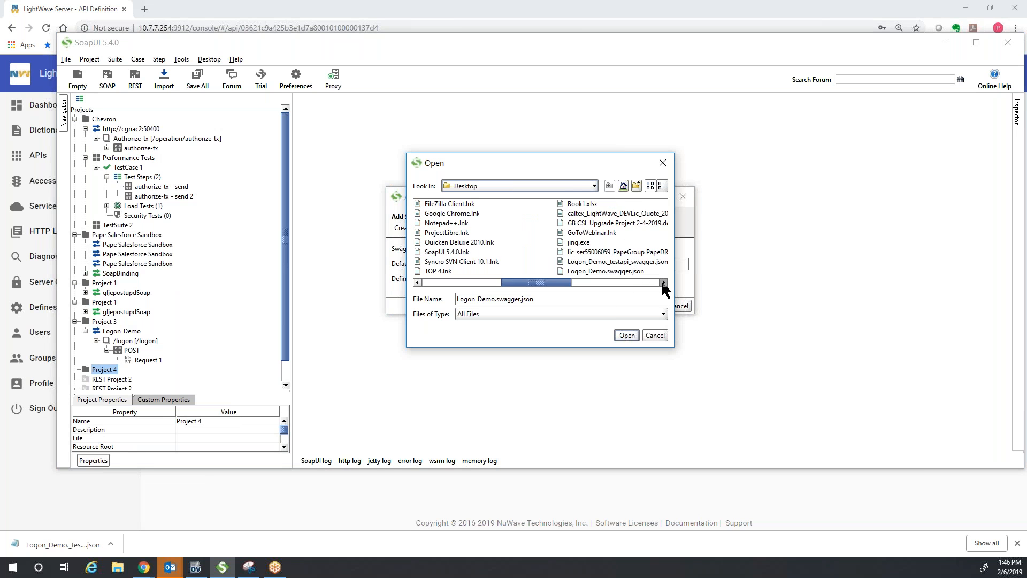
{"action": "double_click", "coordinate": [628, 260]}
{"action": "left_click", "coordinate": [654, 306]}
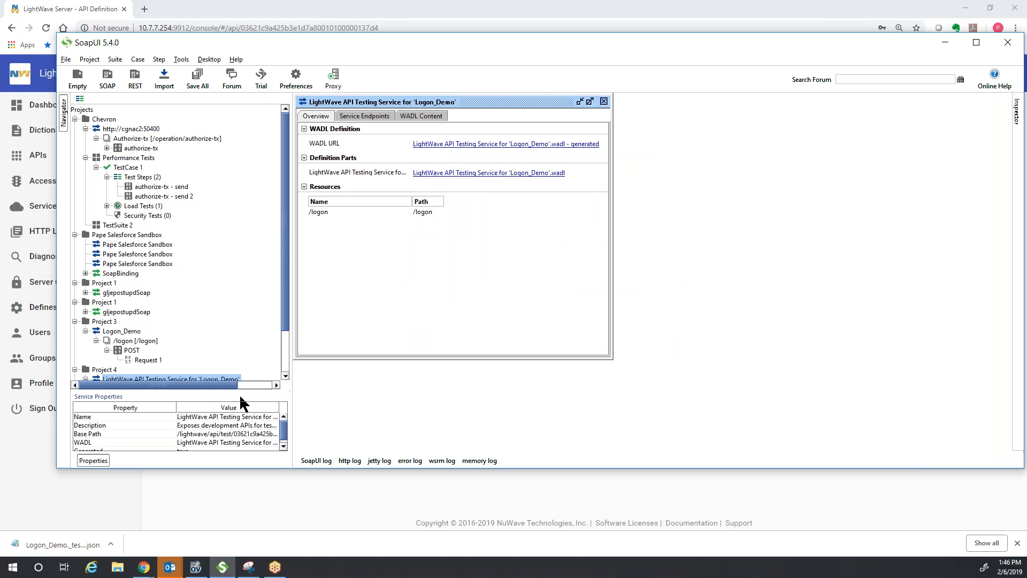
- Send Request 1 under the new service's POST /logon and view its JSON reply: INVALID REQUEST
{"action": "scroll", "coordinate": [281, 342], "scroll_direction": "down", "scroll_amount": 2}
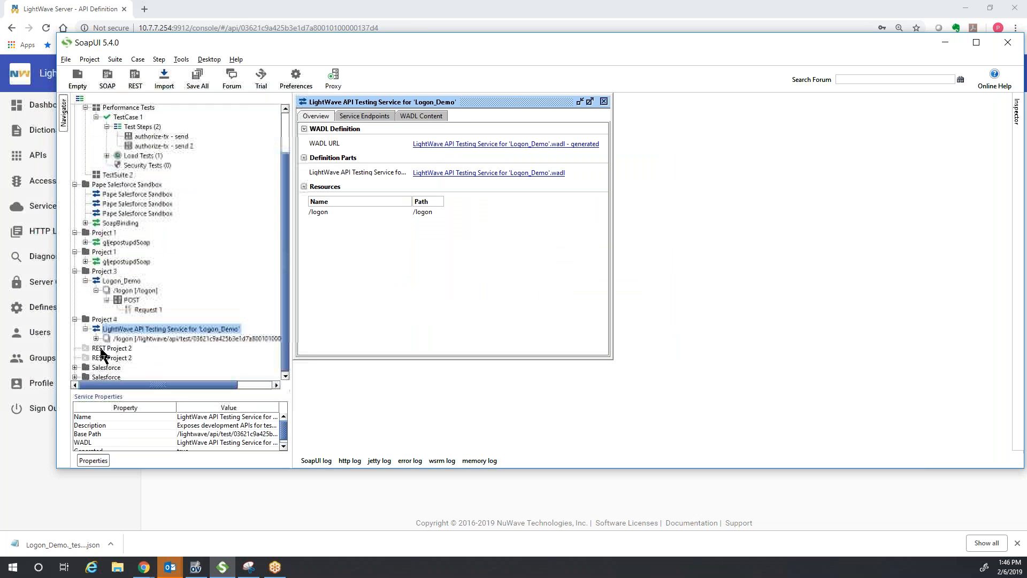
{"action": "double_click", "coordinate": [123, 339]}
{"action": "double_click", "coordinate": [132, 357]}
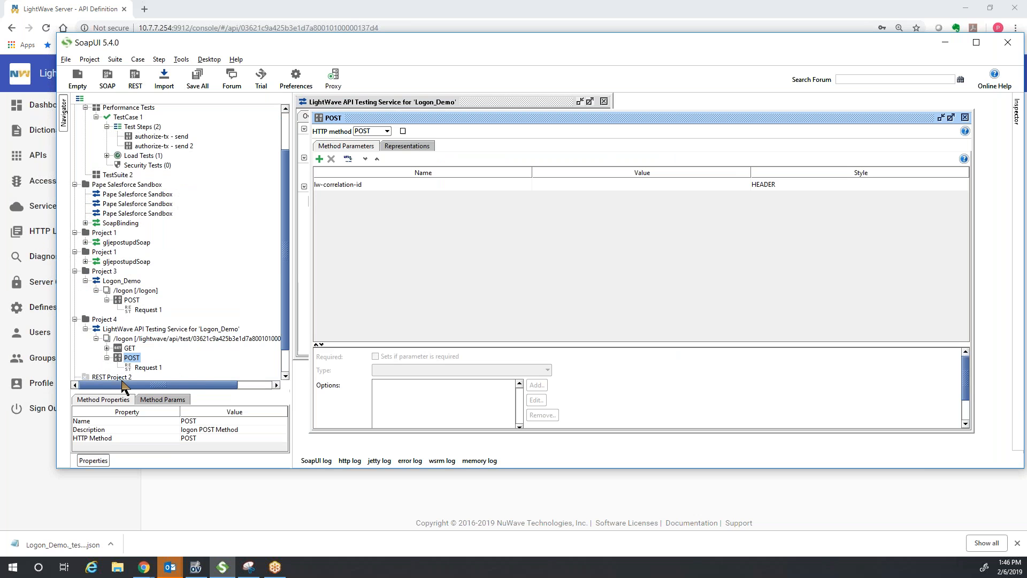
{"action": "left_click", "coordinate": [148, 366]}
{"action": "double_click", "coordinate": [147, 367]}
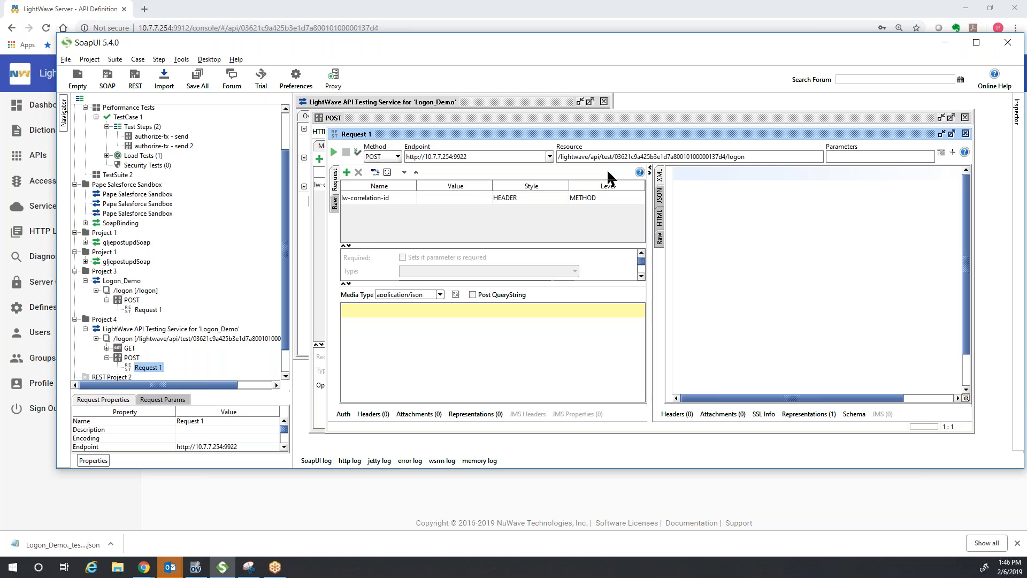
{"action": "left_click", "coordinate": [333, 153]}
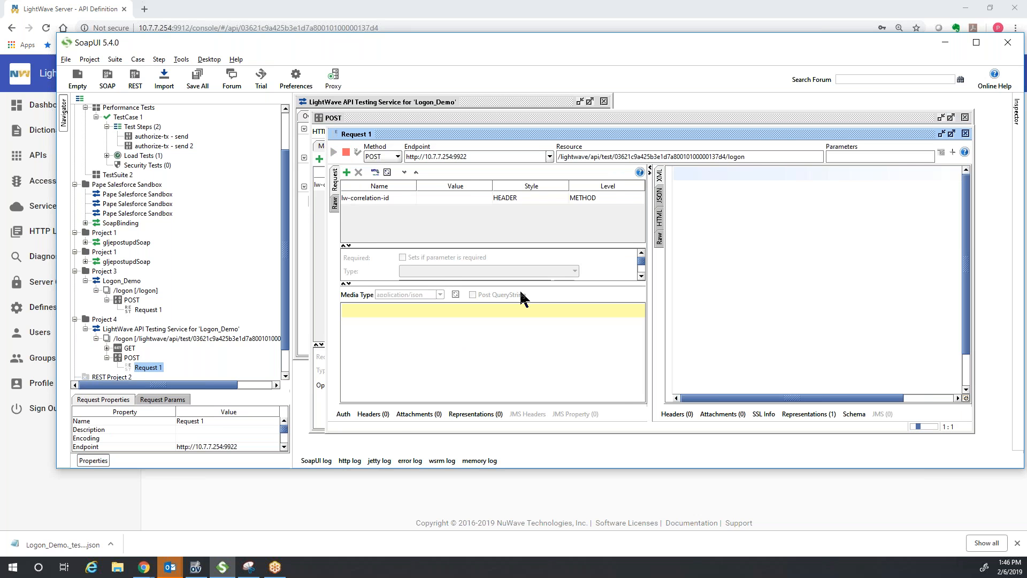
{"action": "left_click", "coordinate": [619, 196]}
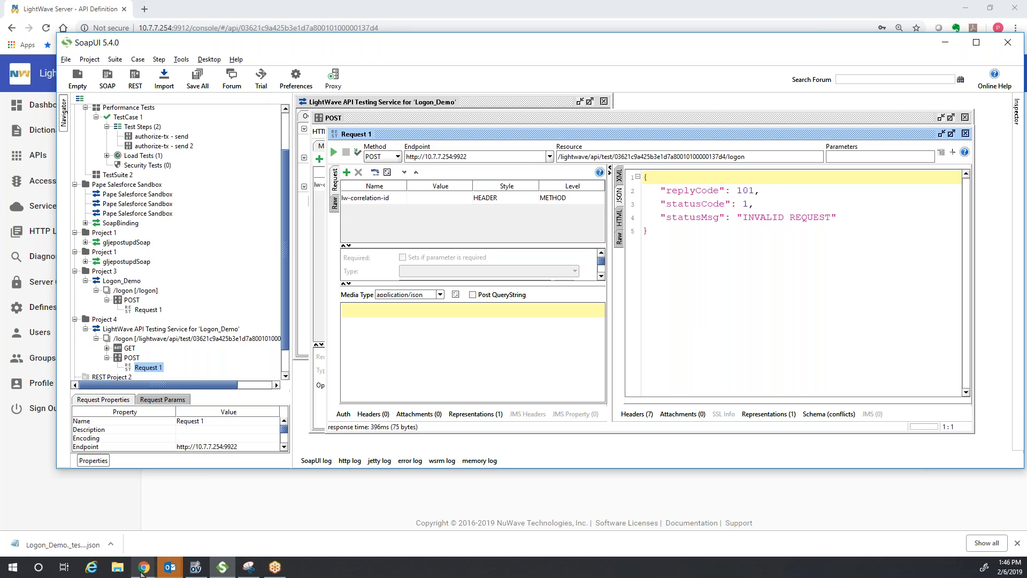
- Copy the POST /logon sample JSON body from LightWave's method test into SoapUI's Request 1
{"action": "mouse_move", "coordinate": [144, 571]}
{"action": "left_click", "coordinate": [165, 528]}
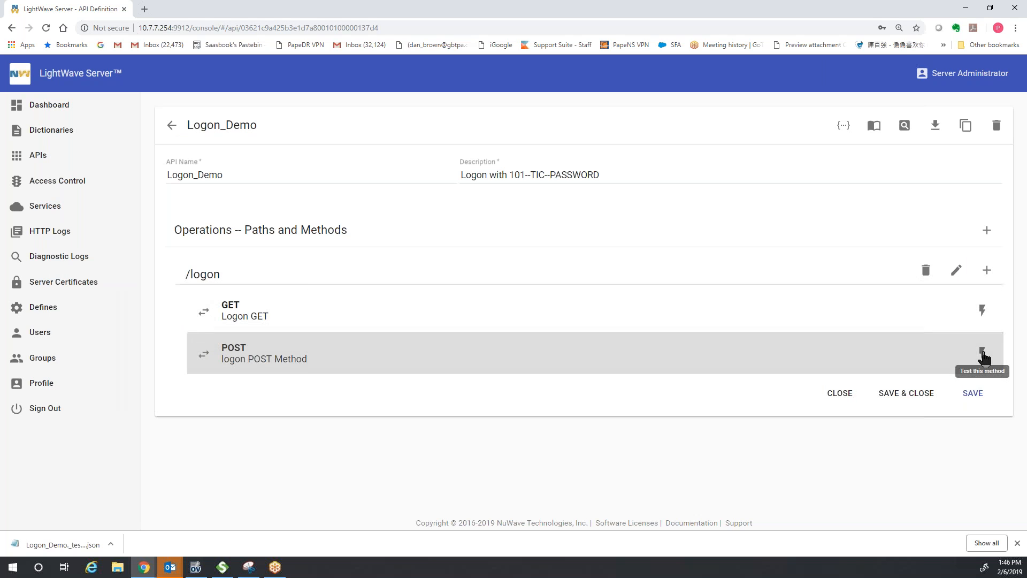
{"action": "left_click", "coordinate": [972, 366]}
{"action": "left_click", "coordinate": [304, 350]}
{"action": "left_click_drag", "start_coordinate": [304, 350], "coordinate": [282, 298]}
{"action": "key", "text": "ctrl+c"}
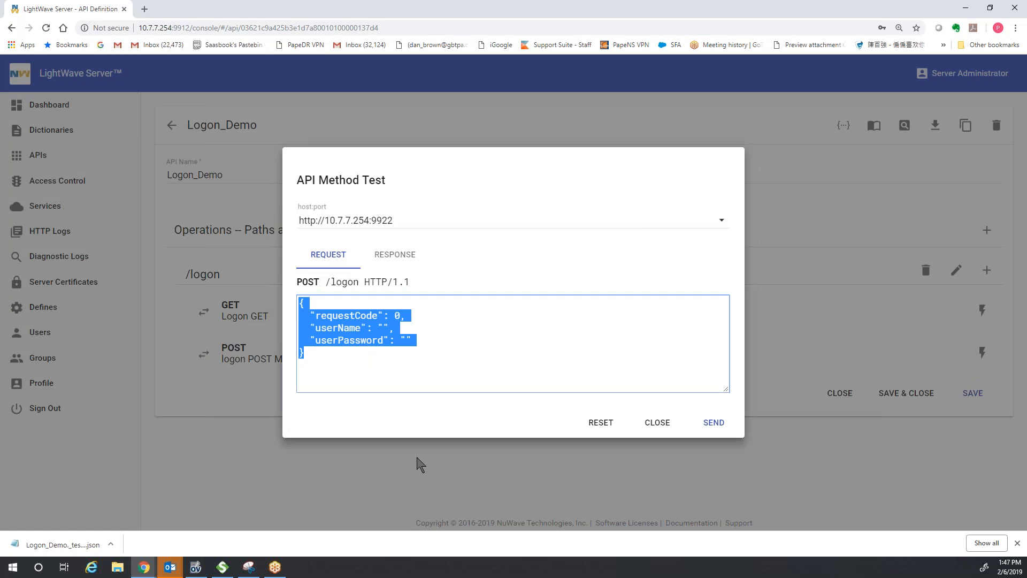
{"action": "left_click", "coordinate": [222, 566]}
{"action": "key", "text": "ctrl+v"}
- Set requestCode to 10, enter the user name and password, and send the logon request
{"action": "left_click", "coordinate": [449, 324]}
{"action": "key", "text": "BackSpace"}
{"action": "type", "text": "10"}
{"action": "key", "text": "Down"}
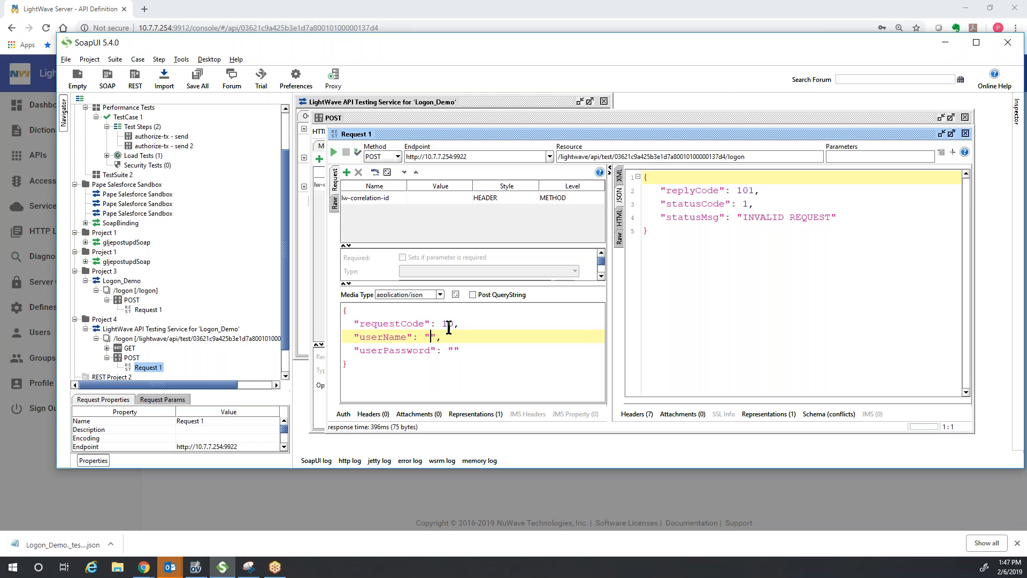
{"action": "key", "text": "Left"}
{"action": "key", "text": "Left"}
{"action": "type", "text": "TIC"}
{"action": "key", "text": "Down"}
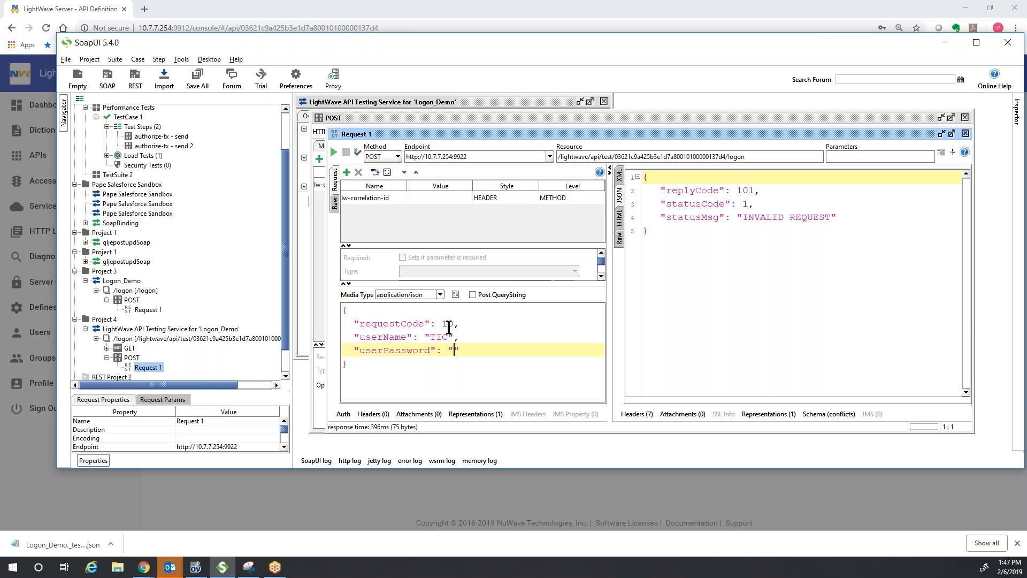
{"action": "type", "text": "PASSWORD"}
{"action": "left_click", "coordinate": [334, 152]}
- Change requestCode to 101 and resend, getting LOGON SUCCESSFUL!
{"action": "left_click_drag", "start_coordinate": [457, 324], "coordinate": [455, 337]}
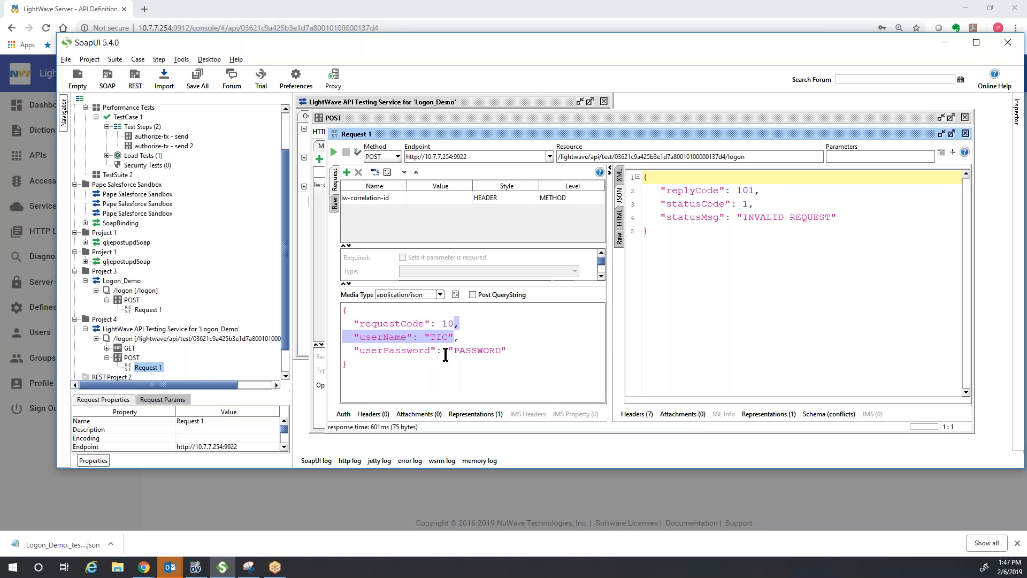
{"action": "key", "text": "Left"}
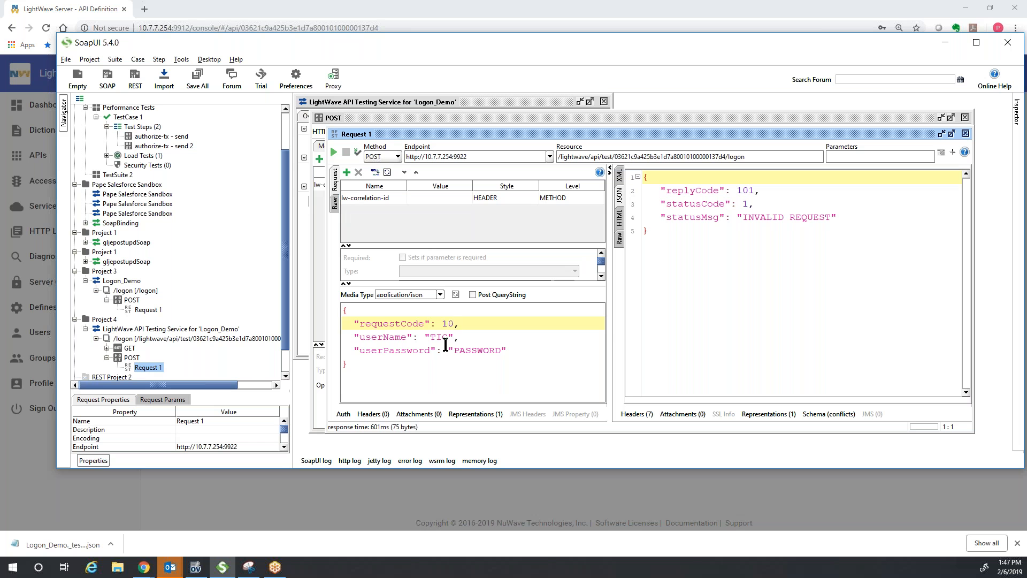
{"action": "type", "text": "1"}
{"action": "left_click", "coordinate": [333, 152]}
- Close the Request 1 and POST editors, leaving the Logon_Demo service overview active
{"action": "left_click", "coordinate": [966, 133]}
{"action": "left_click", "coordinate": [965, 117]}
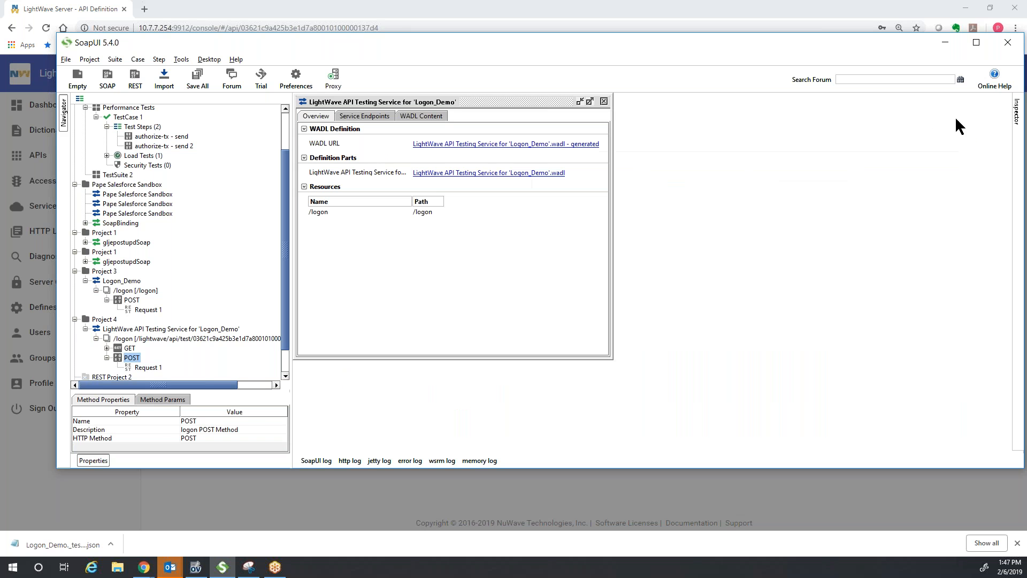
{"action": "left_click", "coordinate": [609, 105]}
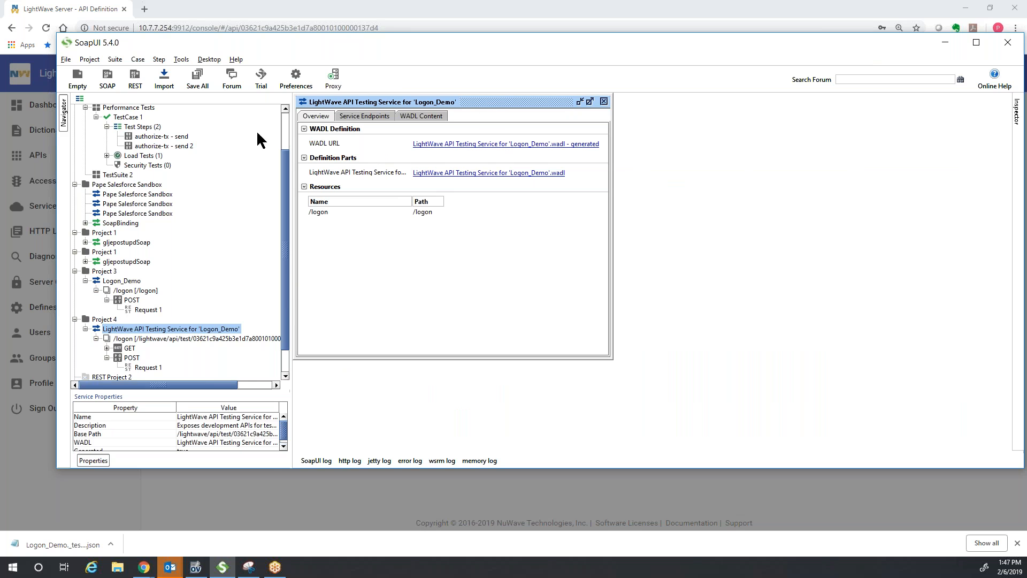
- Close LightWave's method test and open the Logon_Demo API definition from the Services list
{"action": "left_click", "coordinate": [801, 8]}
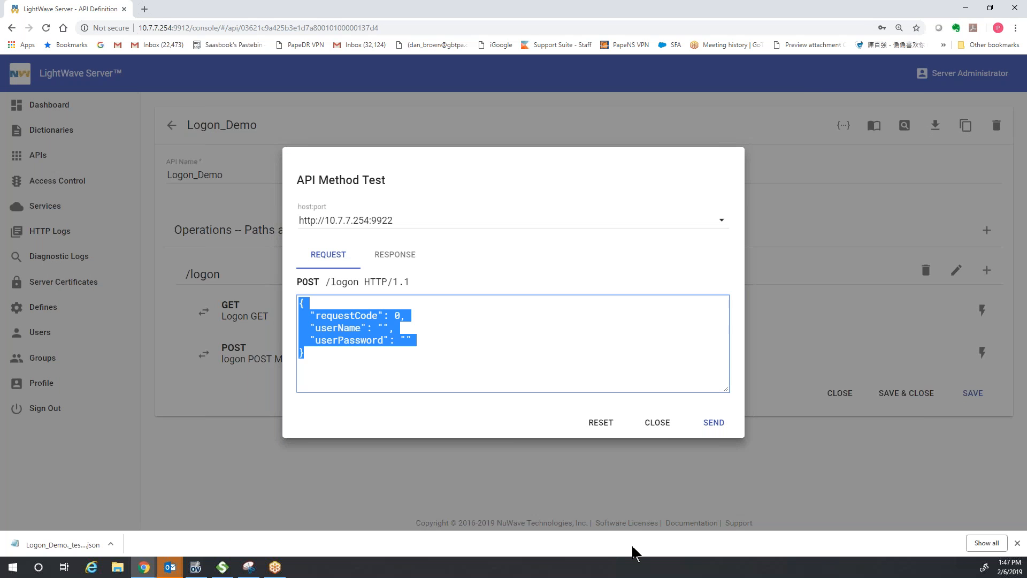
{"action": "left_click", "coordinate": [658, 426]}
{"action": "left_click", "coordinate": [43, 208]}
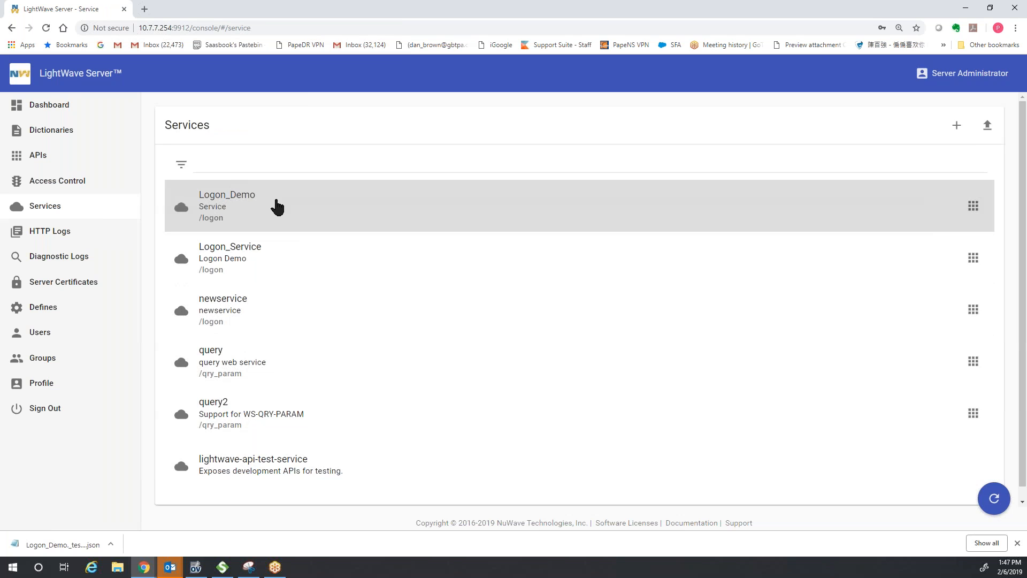
{"action": "left_click", "coordinate": [276, 207]}
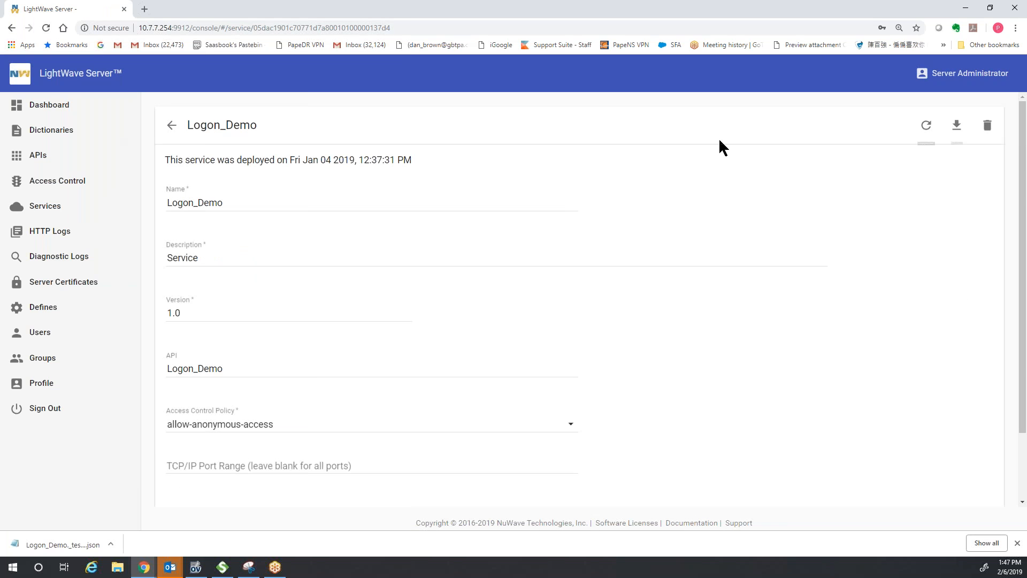
{"action": "left_click", "coordinate": [171, 128]}
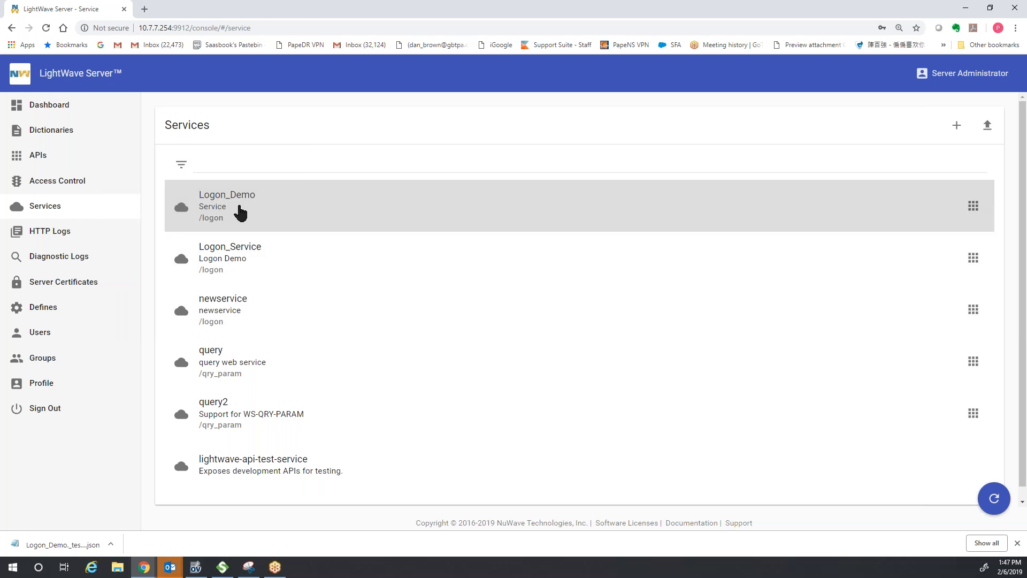
{"action": "left_click", "coordinate": [240, 213]}
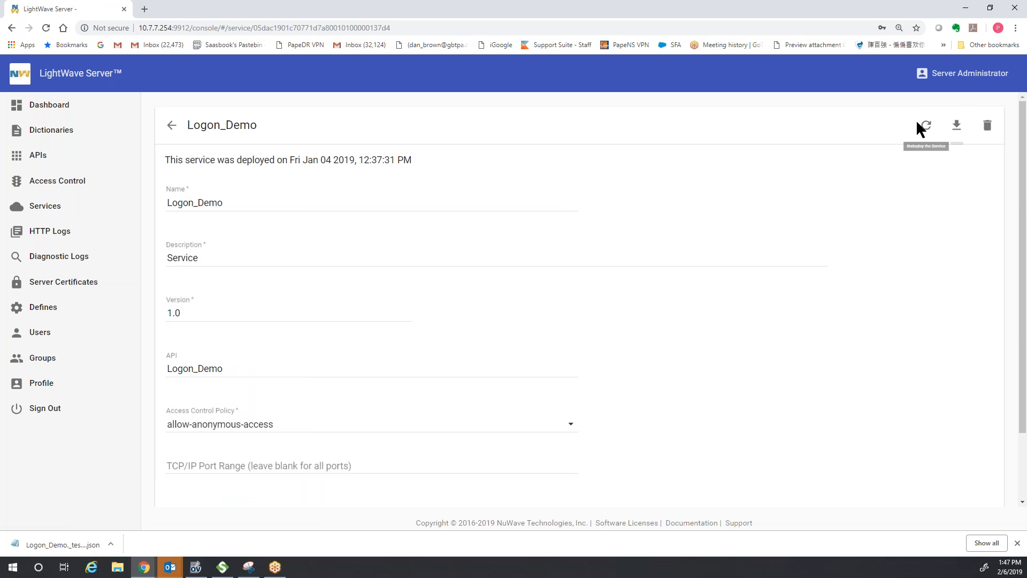
{"action": "left_click", "coordinate": [172, 126]}
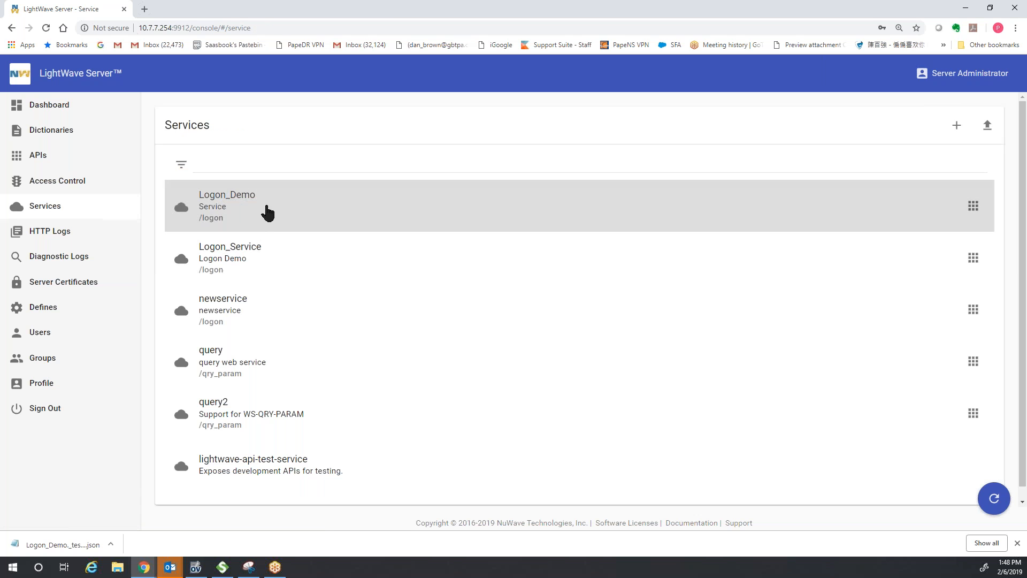
{"action": "left_click", "coordinate": [974, 209]}
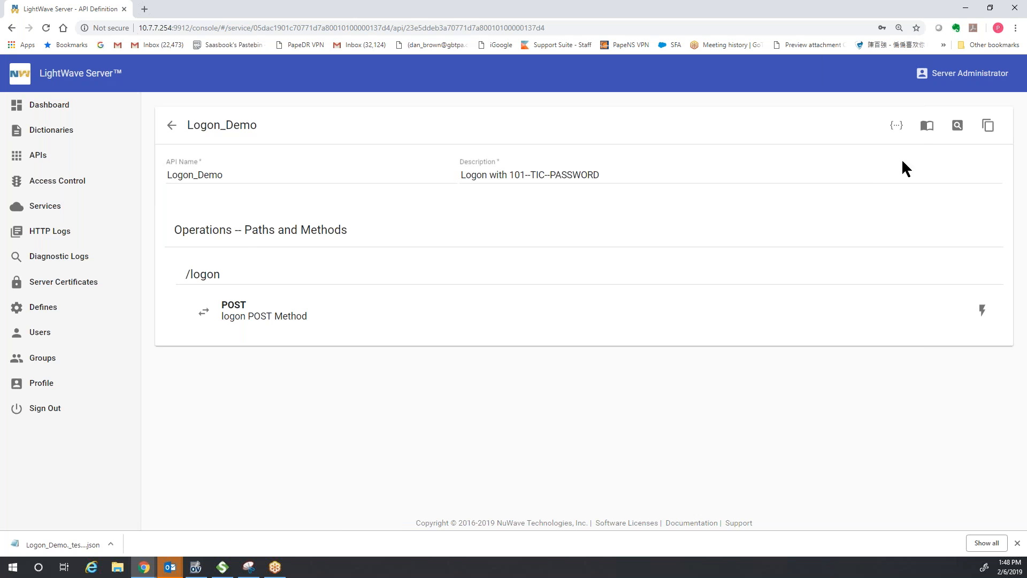
- Download the Logon_Demo swagger to the Desktop as Logon_Demo_Service_Swagger).json
{"action": "left_click", "coordinate": [897, 134]}
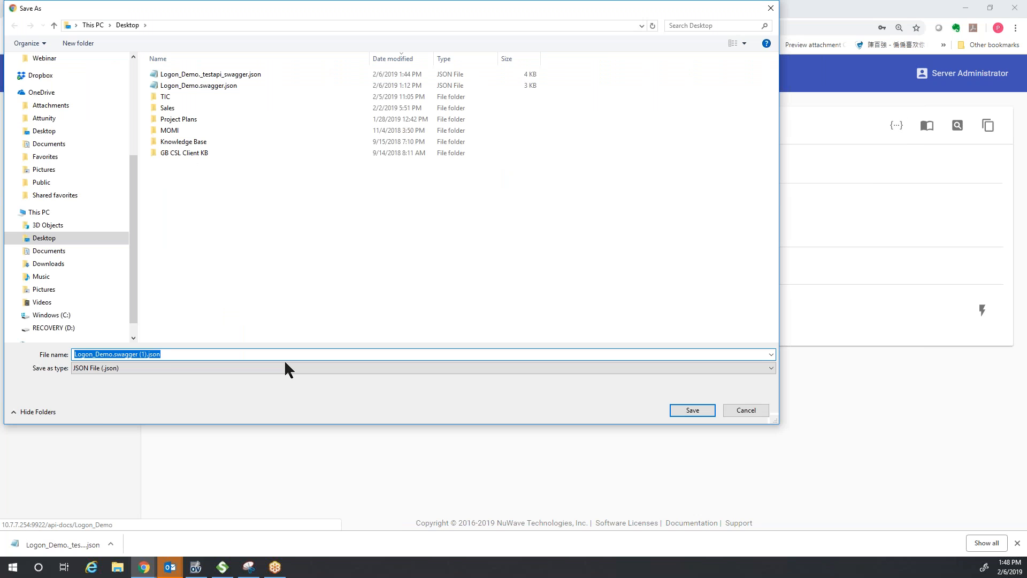
{"action": "left_click", "coordinate": [282, 354]}
{"action": "key", "text": "Left"}
{"action": "key", "text": "Left"}
{"action": "key", "text": "Left"}
{"action": "key", "text": "Left"}
{"action": "key", "text": "Left"}
{"action": "key", "text": "Left"}
{"action": "key", "text": "BackSpace"}
{"action": "key", "text": "BackSpace"}
{"action": "key", "text": "BackSpace"}
{"action": "key", "text": "BackSpace"}
{"action": "key", "text": "BackSpace"}
{"action": "key", "text": "BackSpace"}
{"action": "key", "text": "BackSpace"}
{"action": "key", "text": "BackSpace"}
{"action": "key", "text": "BackSpace"}
{"action": "key", "text": "BackSpace"}
{"action": "key", "text": "BackSpace"}
{"action": "type", "text": "_Service_"}
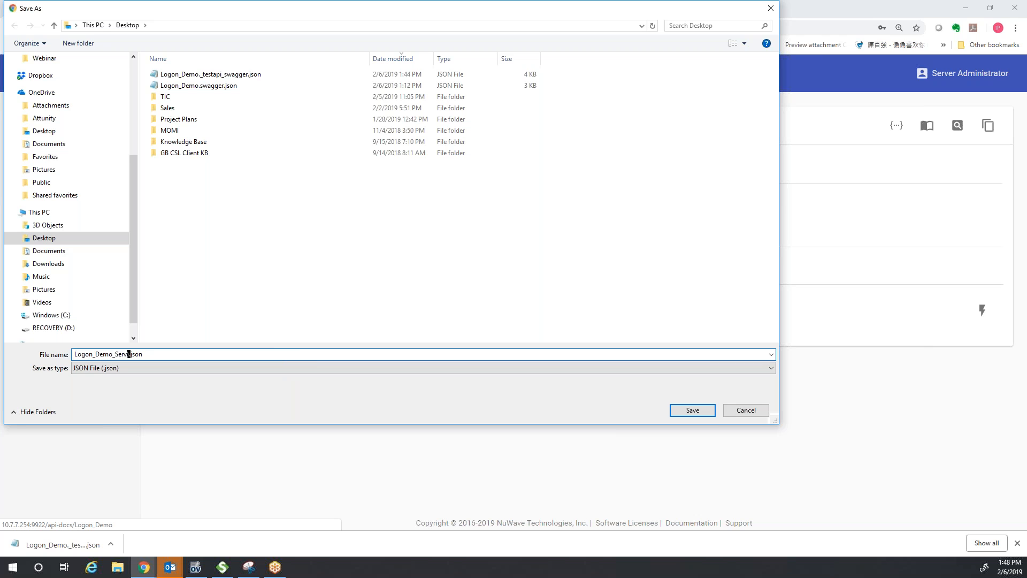
{"action": "type", "text": "Swagger"}
{"action": "left_click", "coordinate": [703, 415]}
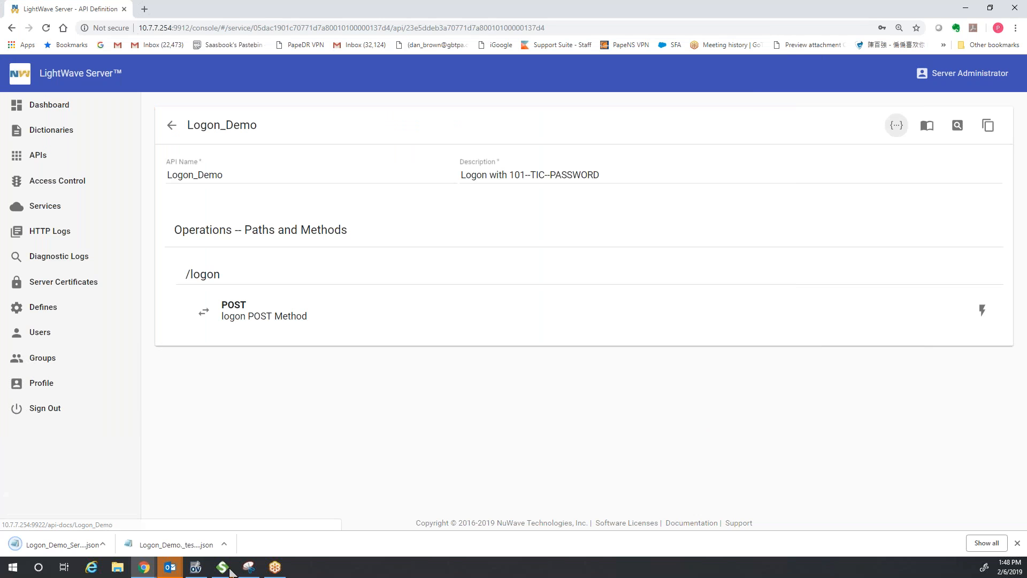
- In SoapUI, close the service overview and collapse the Pape Salesforce Sandbox project
{"action": "left_click", "coordinate": [221, 568]}
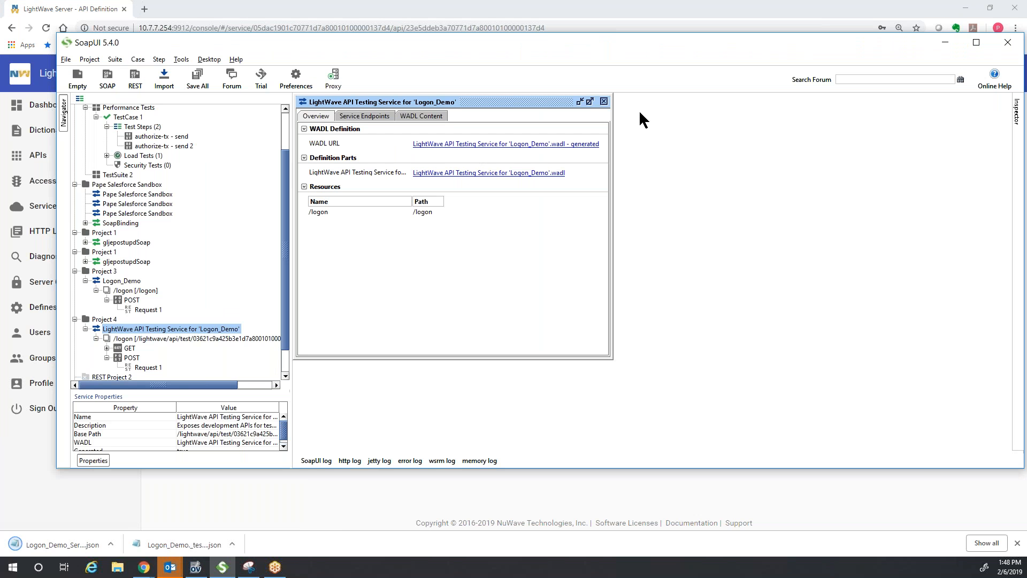
{"action": "left_click", "coordinate": [601, 102]}
{"action": "left_click", "coordinate": [75, 184]}
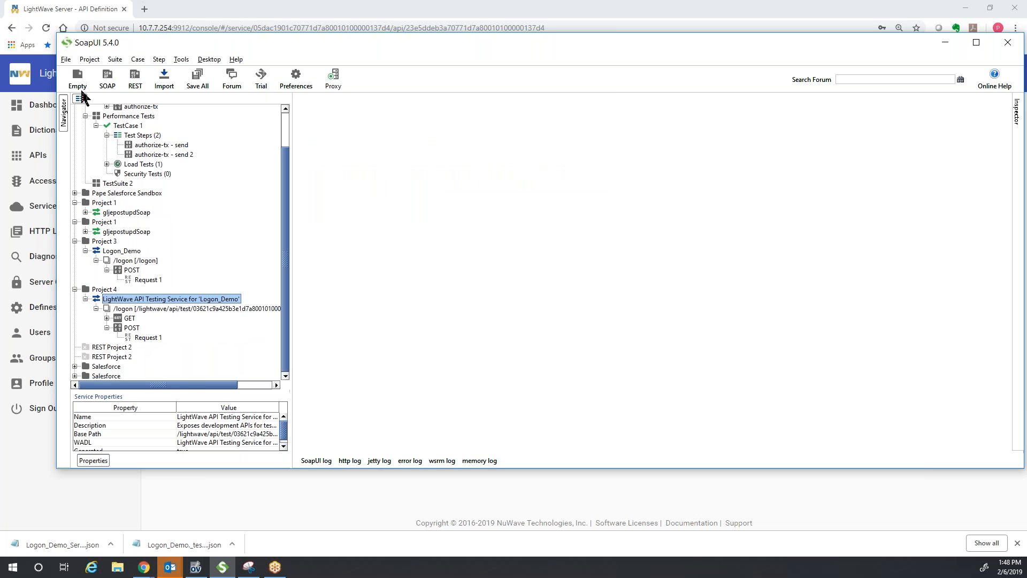
- Create a new empty project, Project 5, and close its overview
{"action": "left_click", "coordinate": [66, 59]}
{"action": "left_click", "coordinate": [86, 74]}
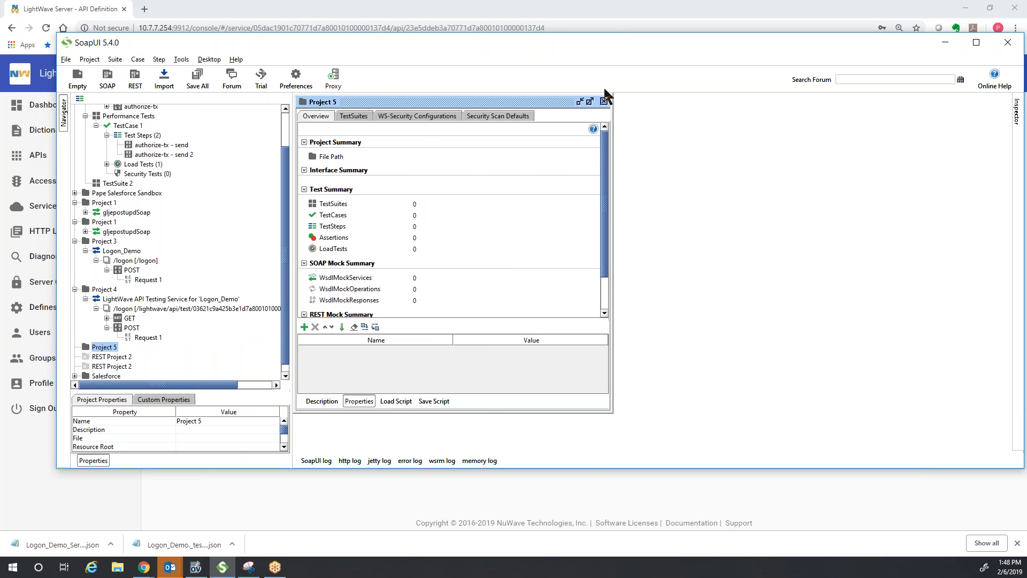
{"action": "left_click", "coordinate": [604, 101]}
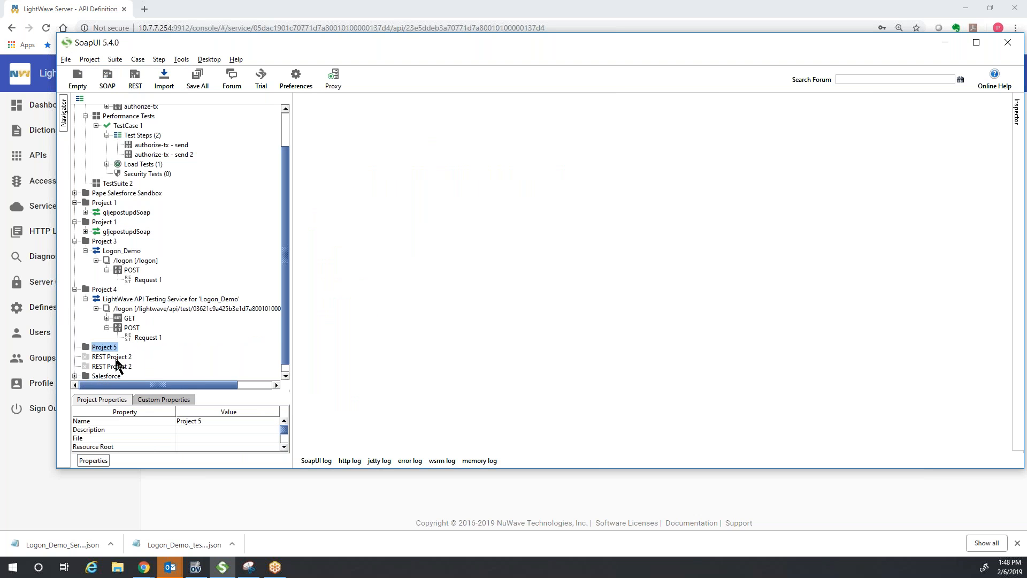
- Collapse Project 4 and Project 3 in the project tree
{"action": "scroll", "coordinate": [174, 317], "scroll_direction": "down", "scroll_amount": 1}
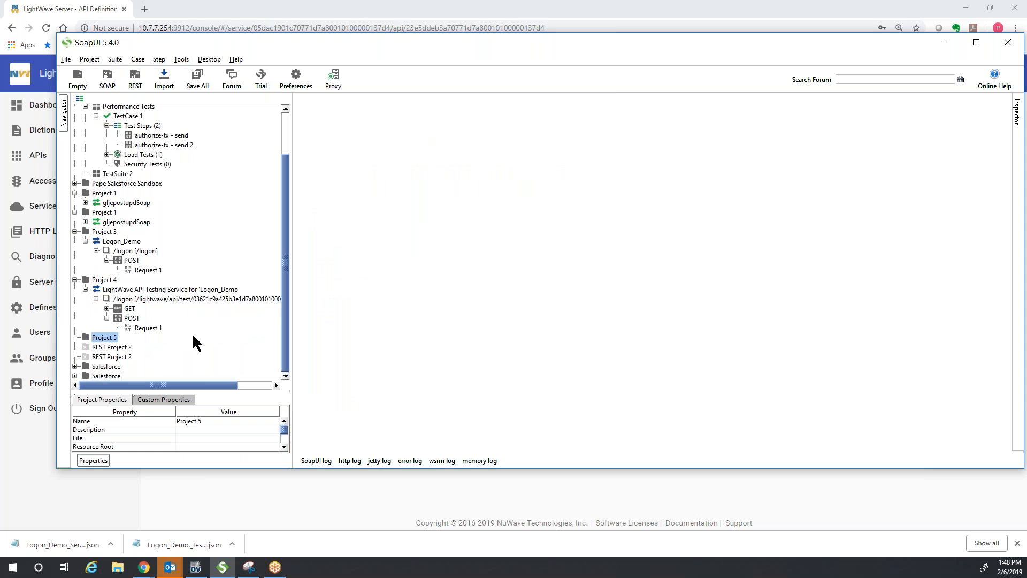
{"action": "left_click", "coordinate": [75, 279]}
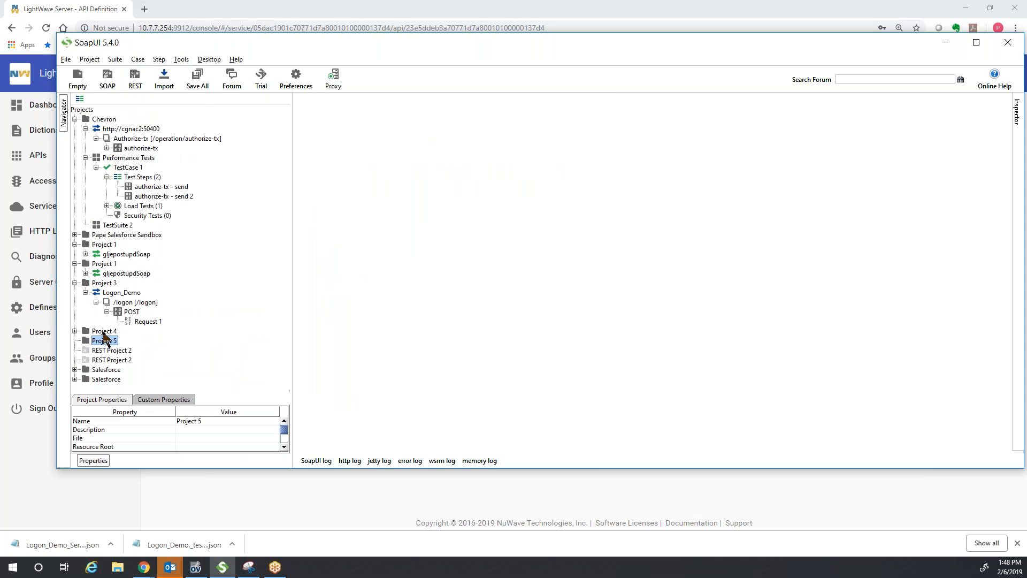
{"action": "left_click", "coordinate": [74, 283]}
- Import Logon_Demo_Service_Swagger).json from the Desktop into Project 5 with Import Swagger
{"action": "right_click", "coordinate": [104, 302]}
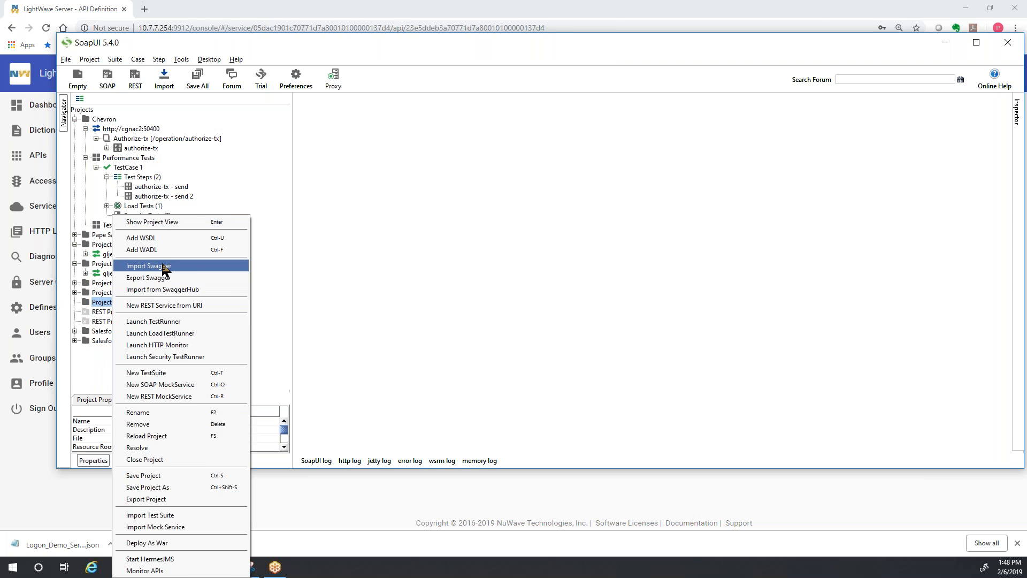
{"action": "left_click", "coordinate": [164, 266]}
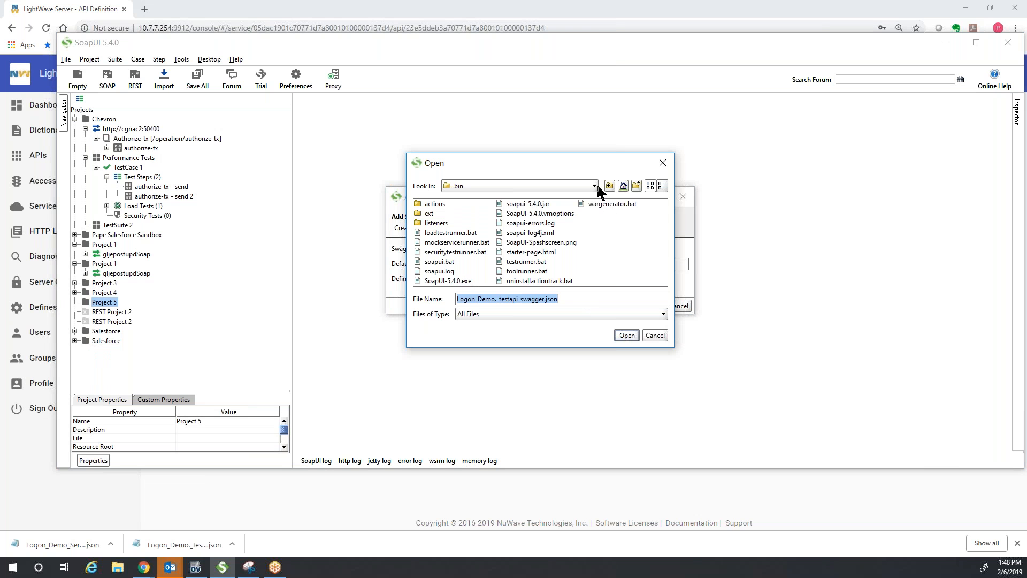
{"action": "left_click", "coordinate": [595, 184]}
{"action": "scroll", "coordinate": [593, 214], "scroll_direction": "up", "scroll_amount": 5}
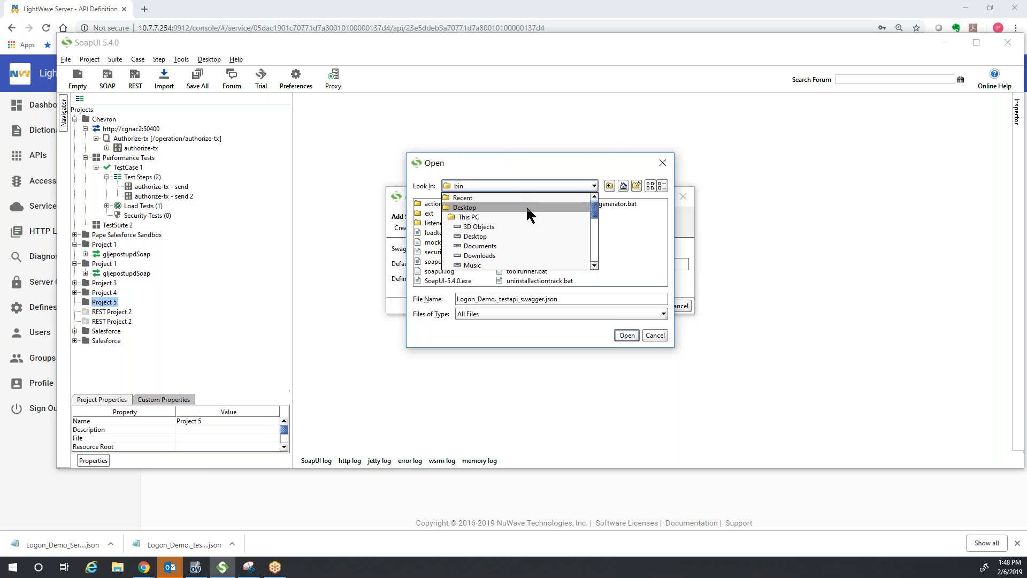
{"action": "left_click", "coordinate": [527, 208]}
{"action": "left_click", "coordinate": [596, 282]}
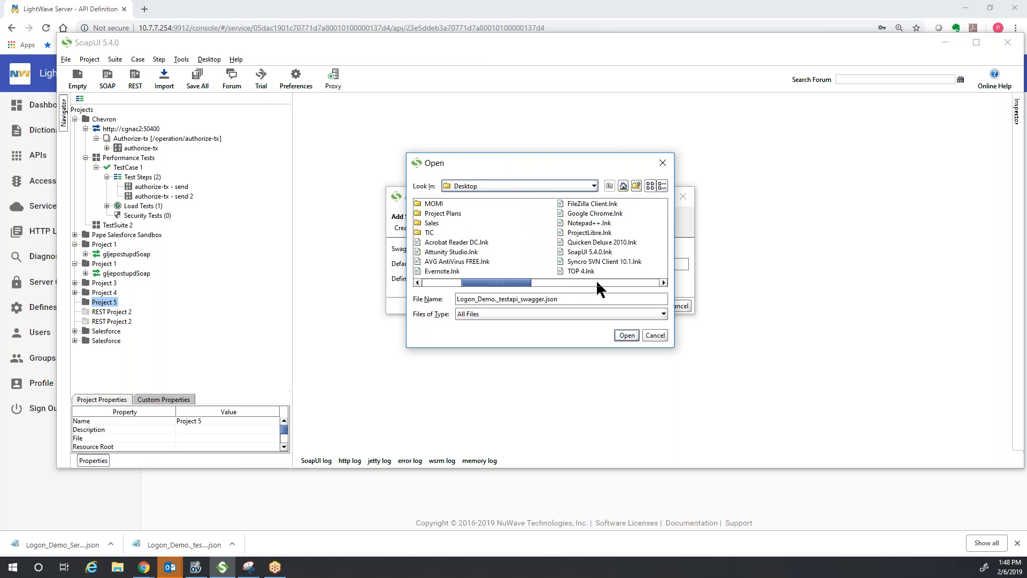
{"action": "left_click", "coordinate": [663, 283]}
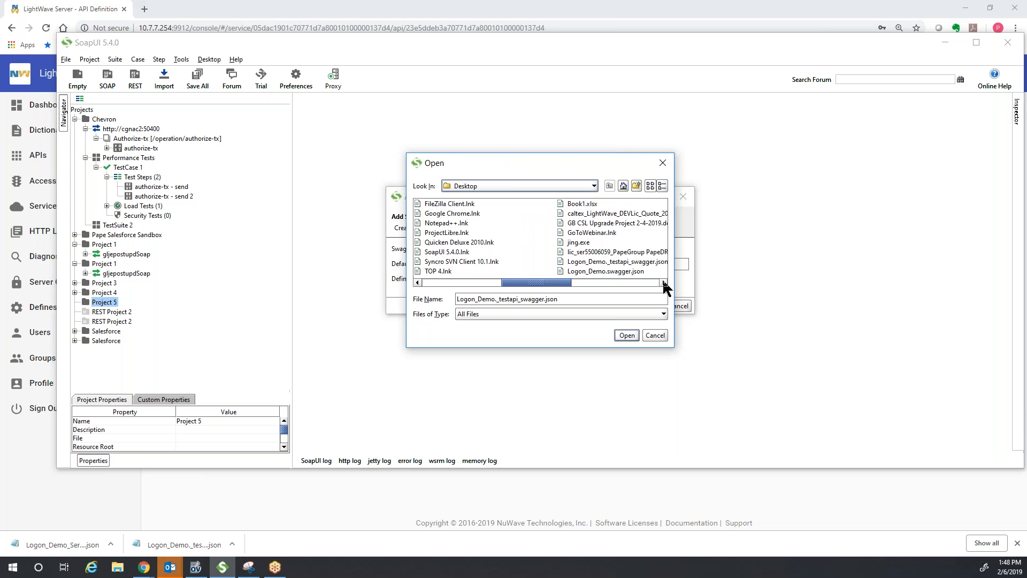
{"action": "left_click", "coordinate": [663, 282]}
{"action": "left_click", "coordinate": [636, 206]}
{"action": "double_click", "coordinate": [636, 206]}
{"action": "left_click", "coordinate": [656, 306]}
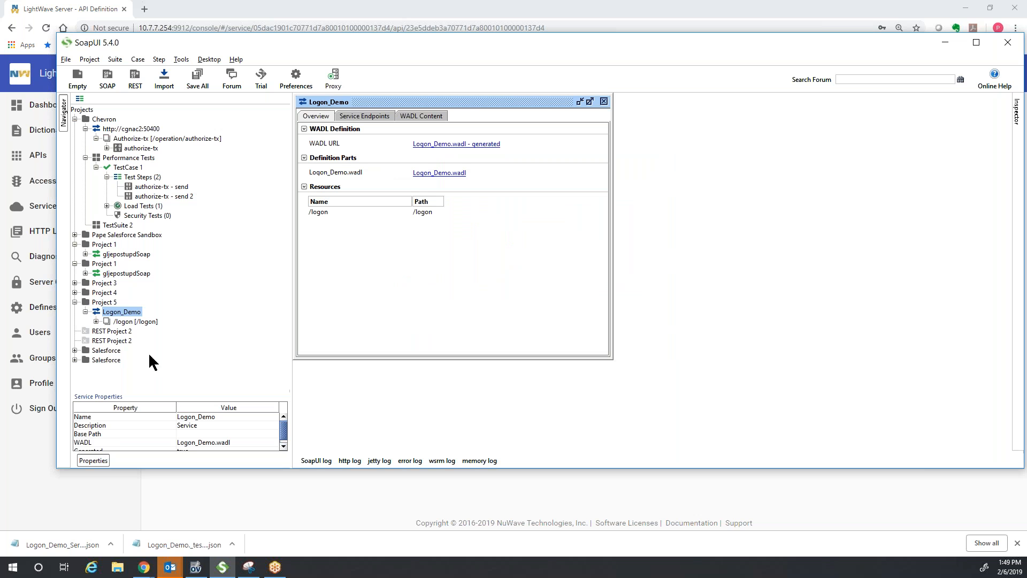
- Expand Project 5's /logon > POST and open Request 1
{"action": "left_click", "coordinate": [96, 320]}
{"action": "left_click", "coordinate": [107, 330]}
{"action": "left_click", "coordinate": [132, 331]}
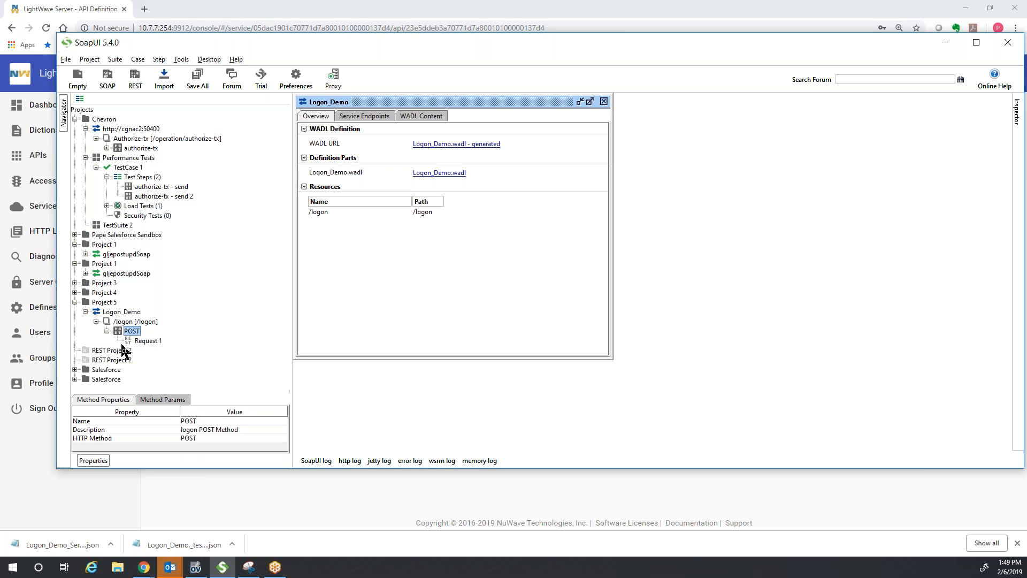
{"action": "double_click", "coordinate": [148, 340]}
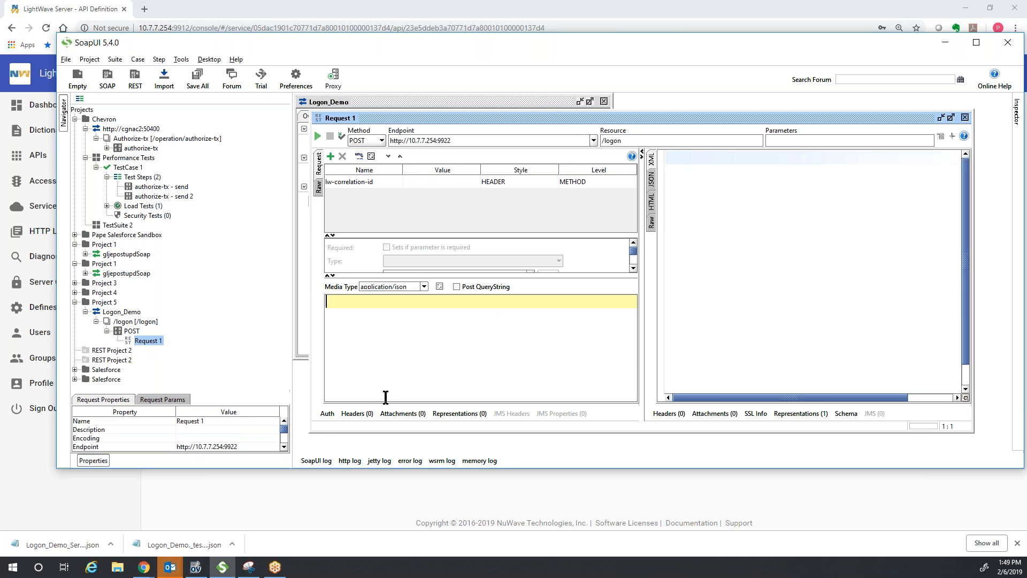
- Paste the logon JSON, send it to get INVALID REQUEST, then return to LightWave's Services list
{"action": "key", "text": "ctrl+v"}
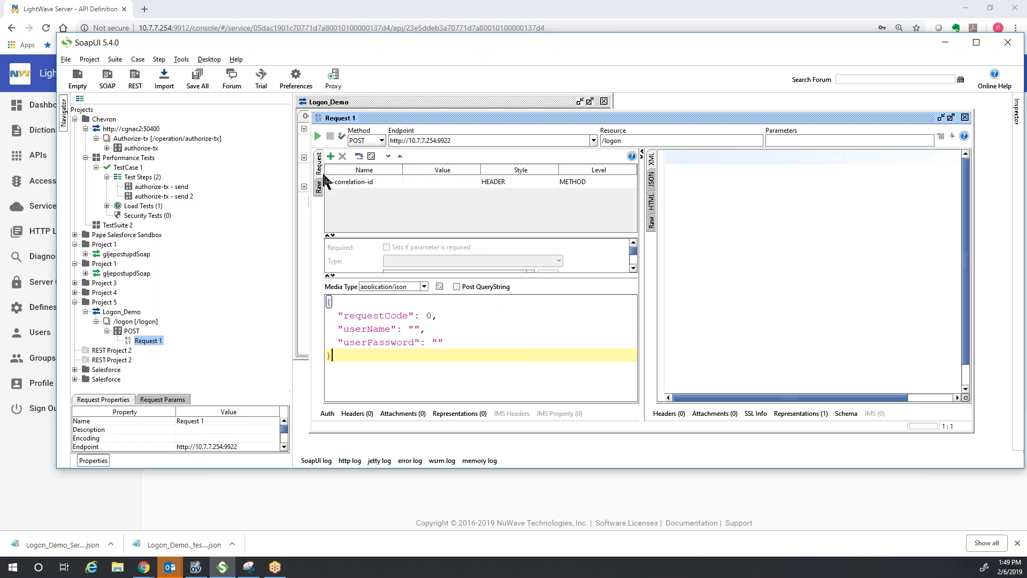
{"action": "left_click", "coordinate": [317, 135]}
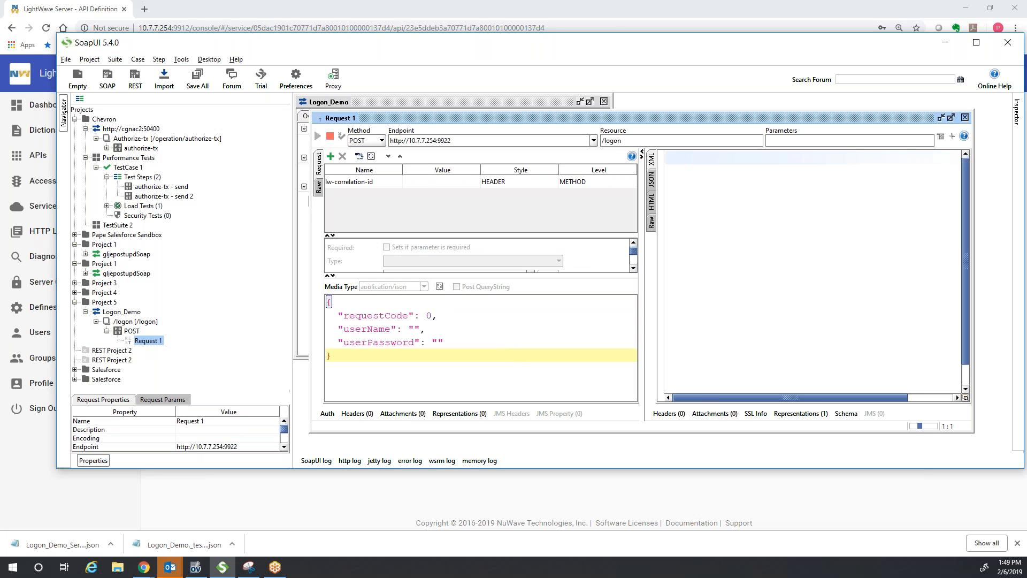
{"action": "left_click", "coordinate": [619, 182]}
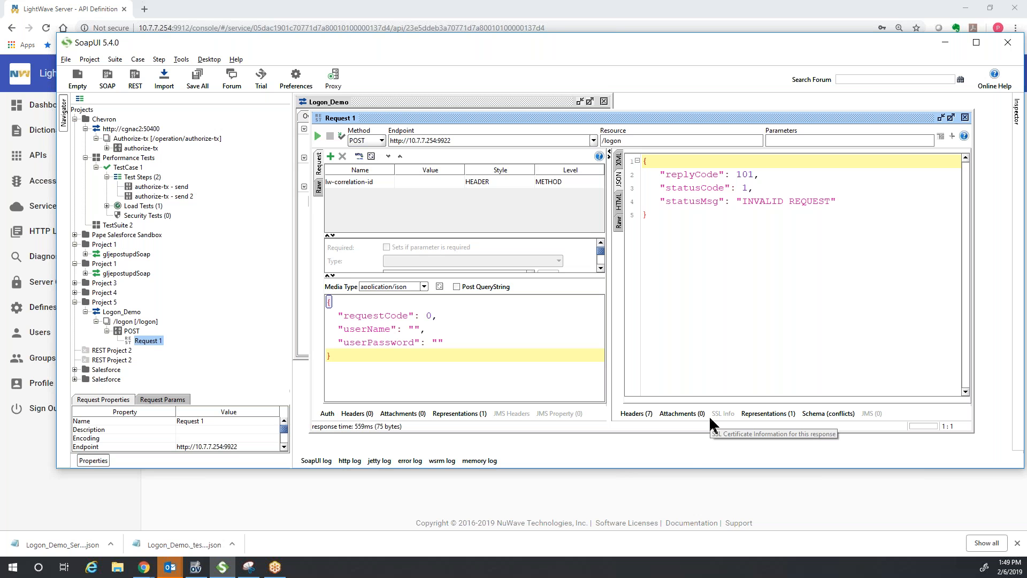
{"action": "left_click", "coordinate": [80, 489]}
{"action": "left_click", "coordinate": [173, 126]}
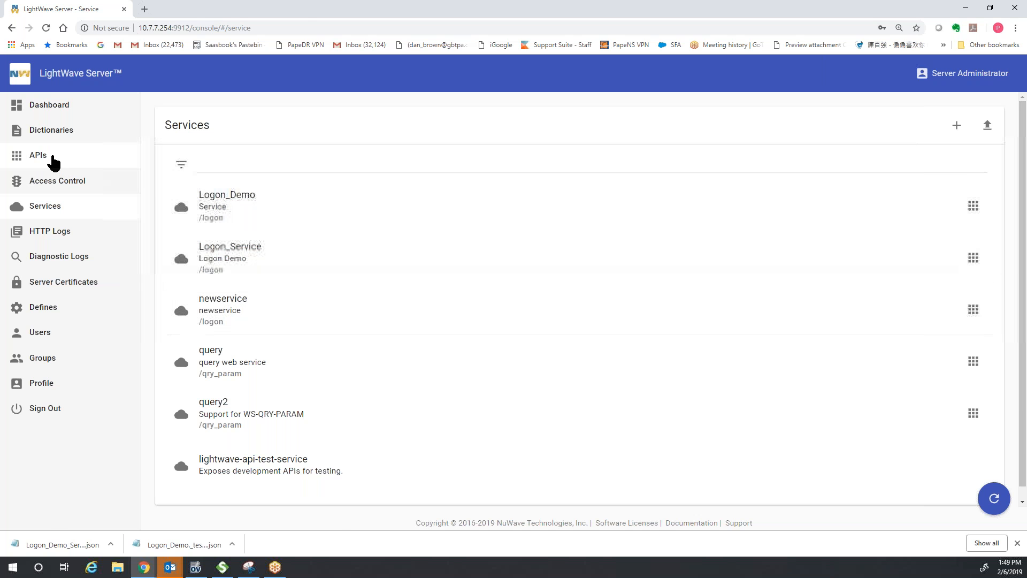
- Open Logon_Demo from the APIs list, then open and close its POST /logon method test
{"action": "left_click", "coordinate": [53, 159]}
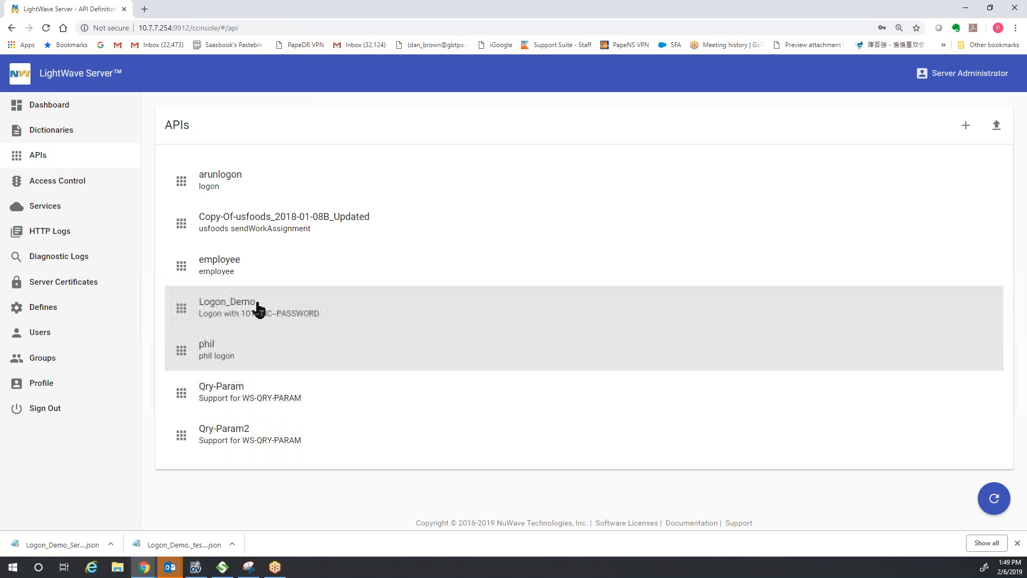
{"action": "left_click", "coordinate": [259, 312]}
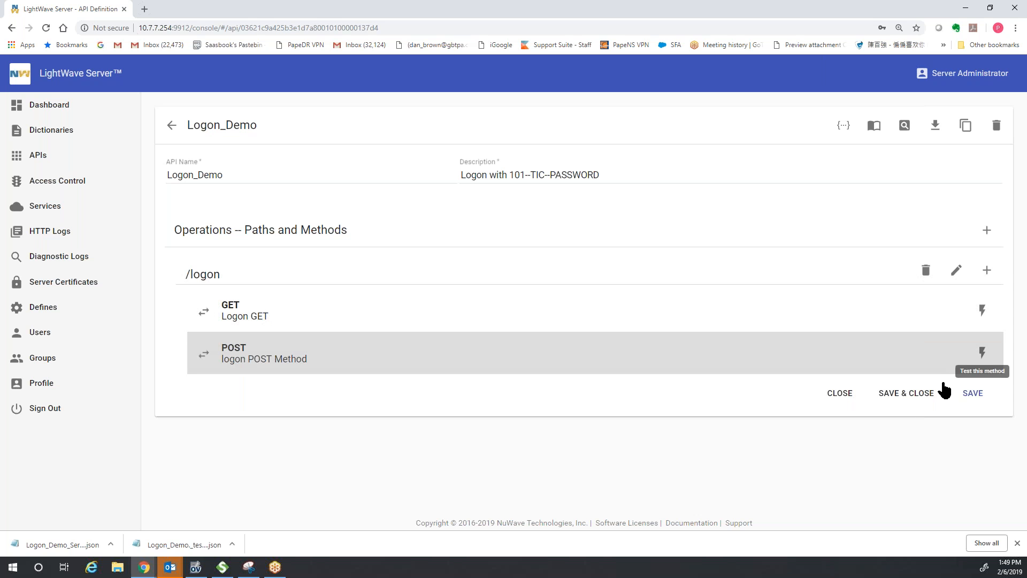
{"action": "left_click", "coordinate": [982, 352]}
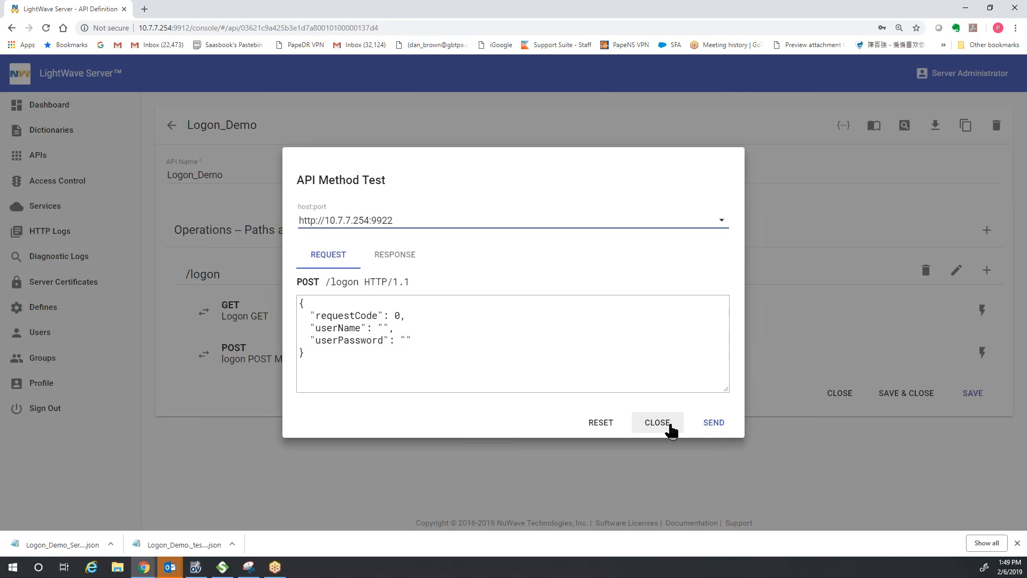
{"action": "left_click", "coordinate": [662, 417]}
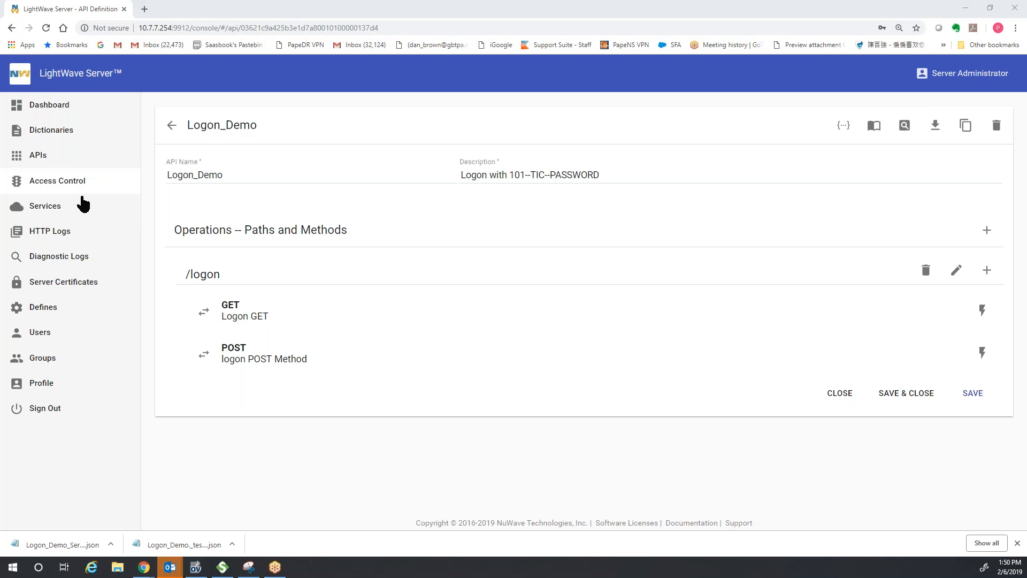
- Open the Diagnostic Logs page, listing 8 logs including logon_demo
{"action": "left_click", "coordinate": [81, 257]}
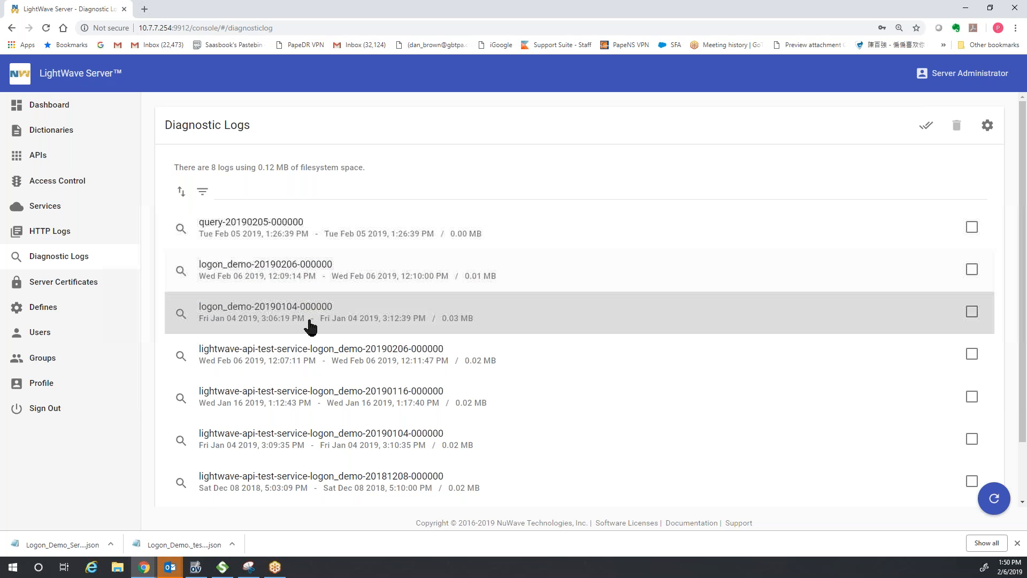
{"action": "left_click", "coordinate": [328, 274]}
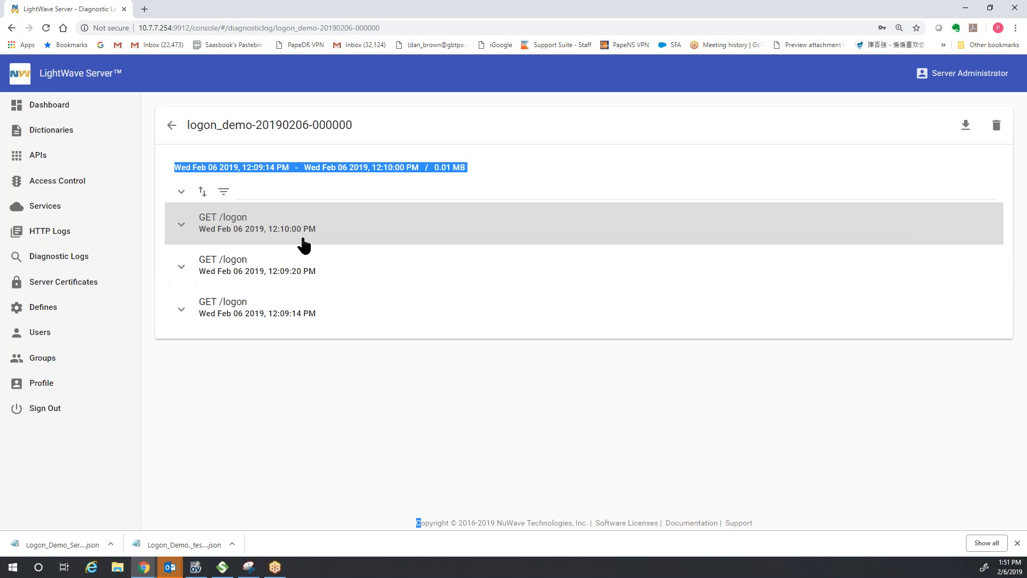
{"action": "left_click", "coordinate": [181, 224]}
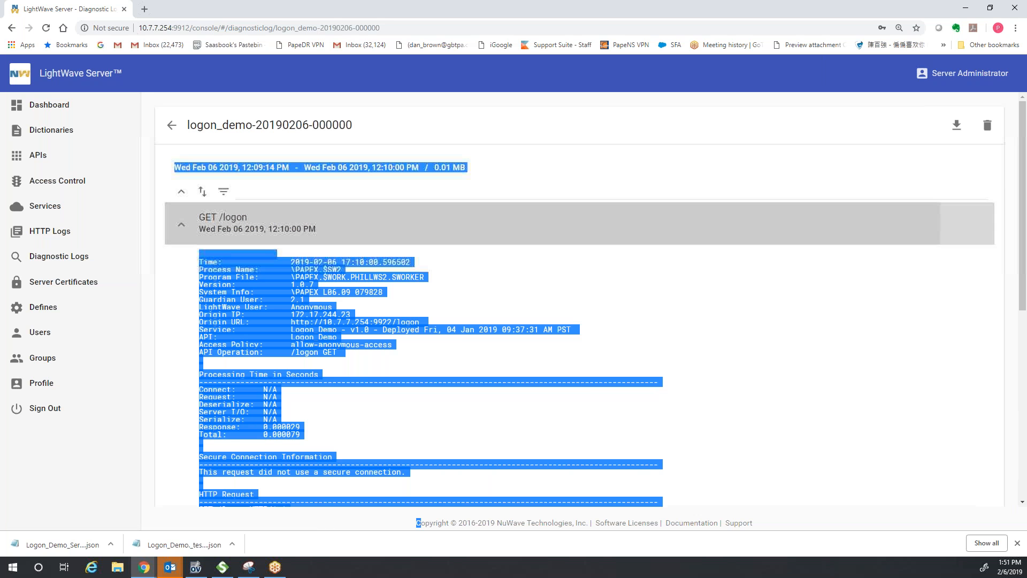
{"action": "left_click", "coordinate": [398, 324]}
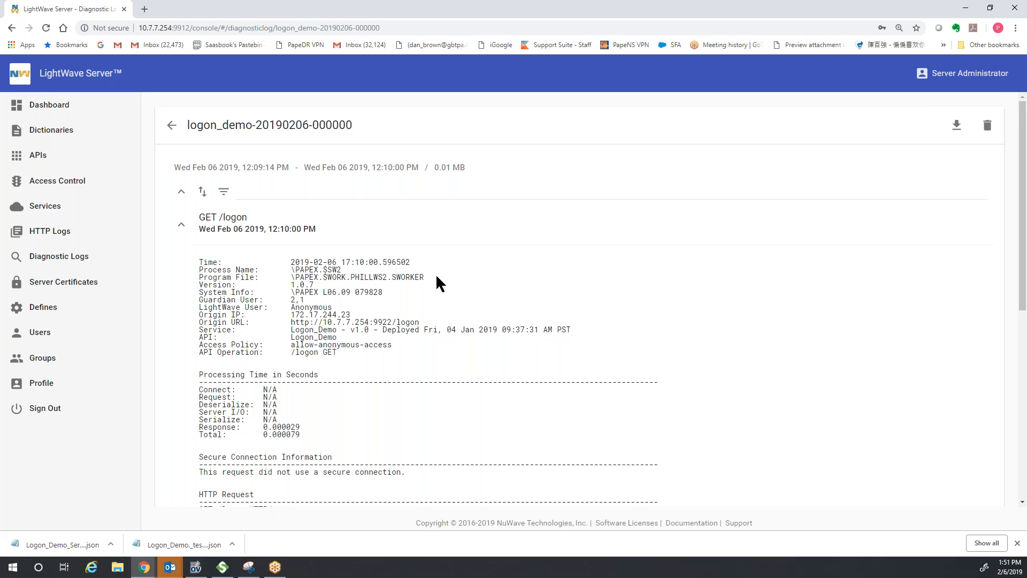
{"action": "scroll", "coordinate": [435, 274], "scroll_direction": "down", "scroll_amount": 1}
{"action": "scroll", "coordinate": [438, 275], "scroll_direction": "down", "scroll_amount": 1}
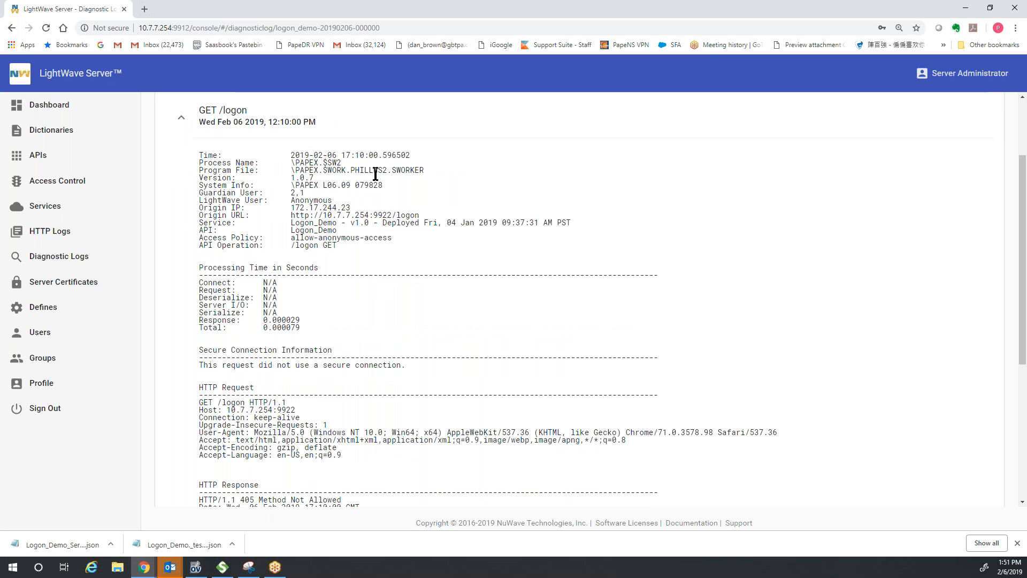
{"action": "scroll", "coordinate": [410, 218], "scroll_direction": "down", "scroll_amount": 2}
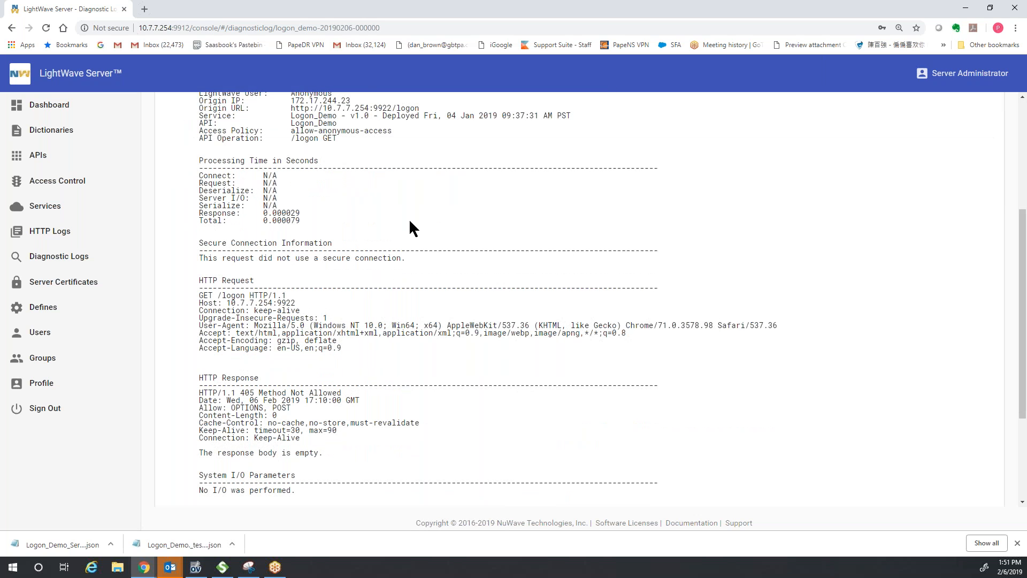
{"action": "scroll", "coordinate": [410, 221], "scroll_direction": "down", "scroll_amount": 1}
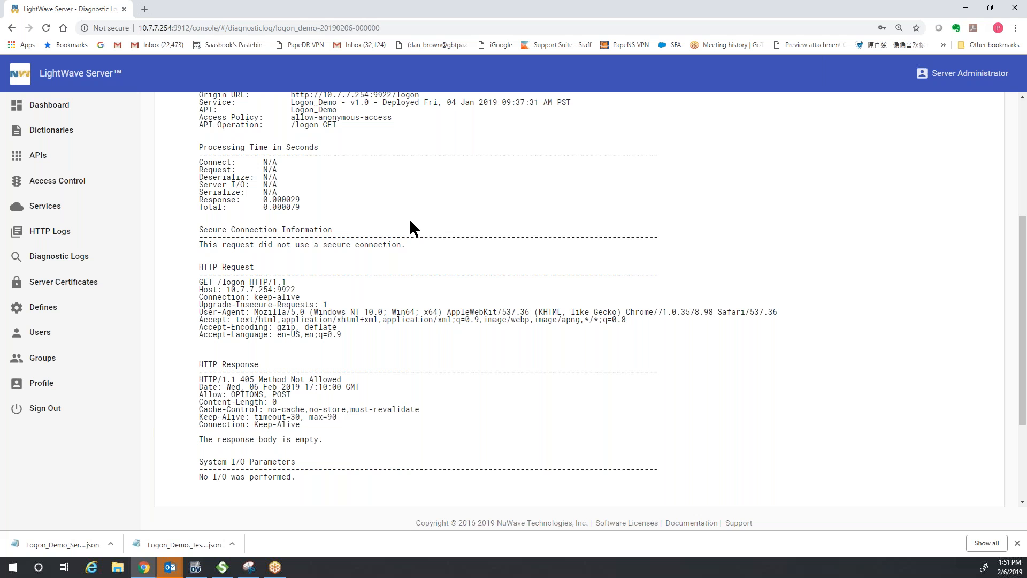
{"action": "scroll", "coordinate": [409, 218], "scroll_direction": "down", "scroll_amount": 1}
{"action": "scroll", "coordinate": [412, 216], "scroll_direction": "up", "scroll_amount": 4}
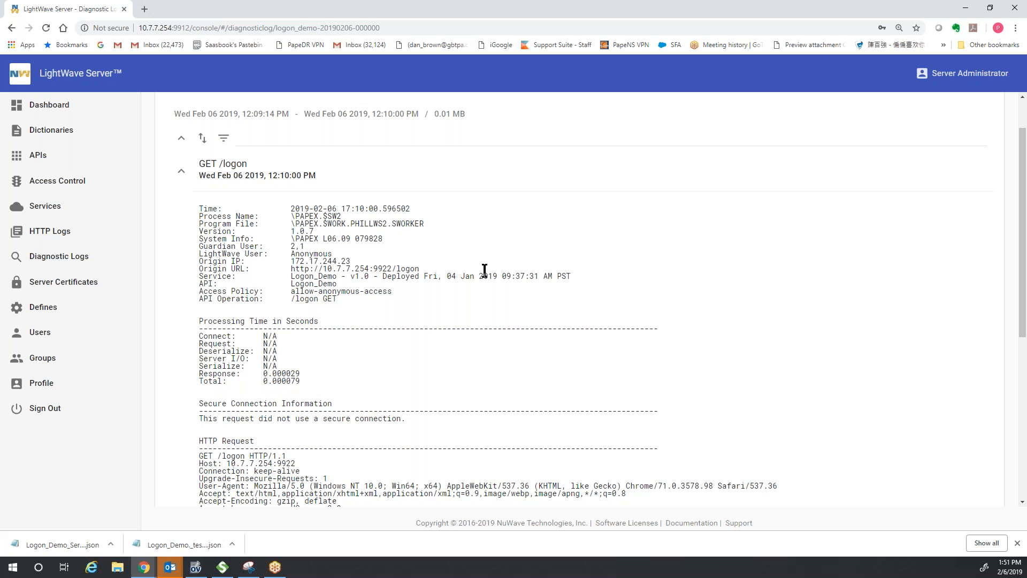
{"action": "scroll", "coordinate": [484, 271], "scroll_direction": "up", "scroll_amount": 1}
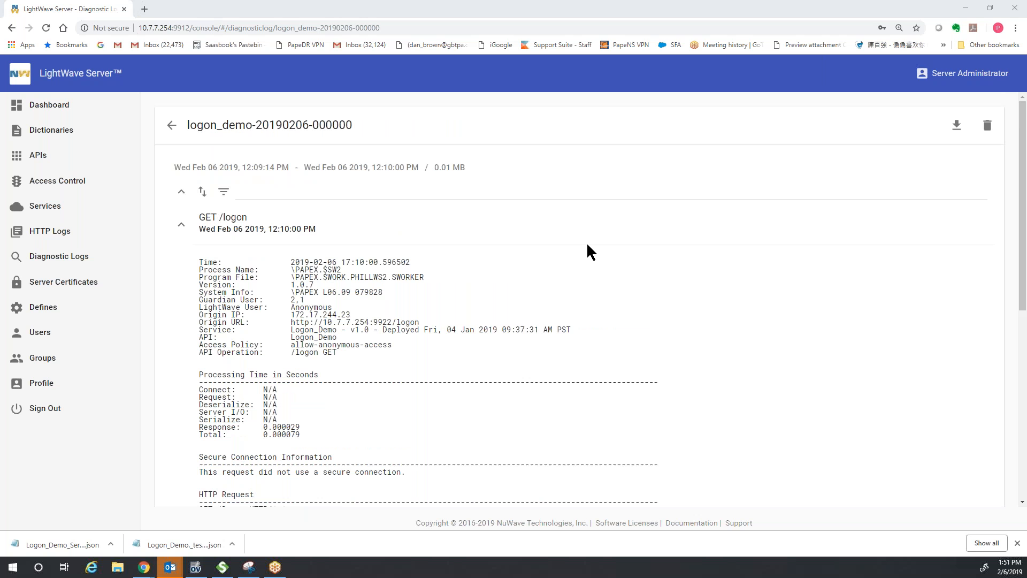